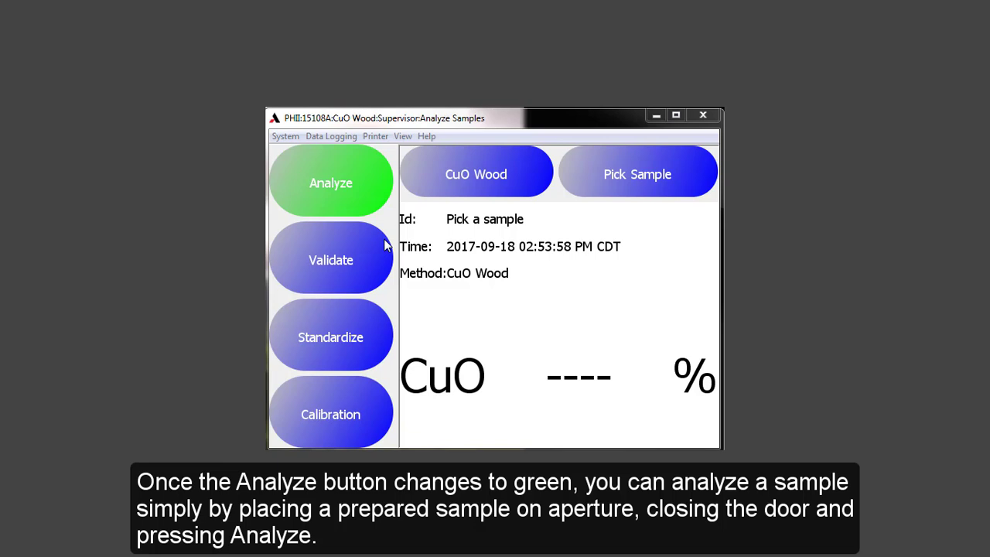
Browse the Pick Method list and choose a method, returning to Analyze Samples showing CuO at 1.243 %
click(466, 192)
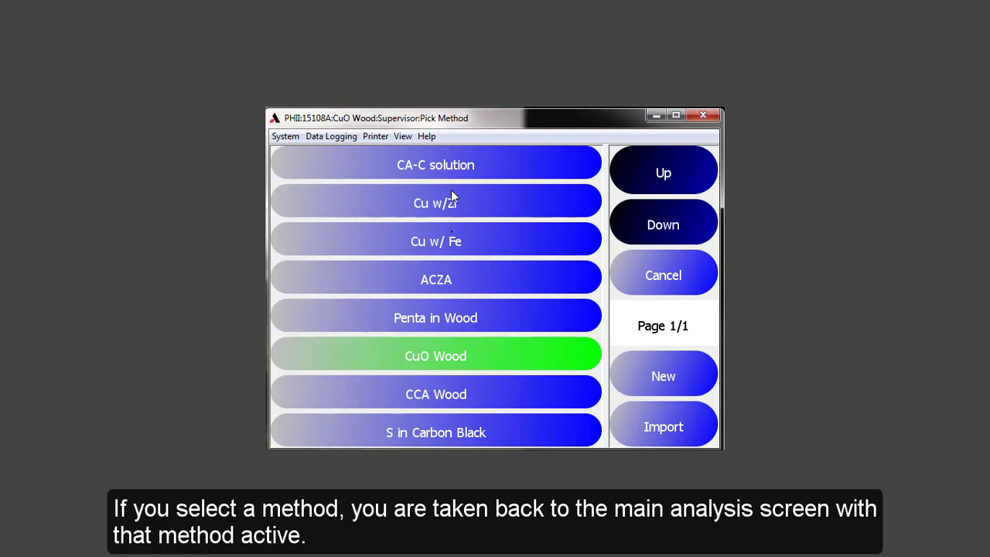
click(464, 395)
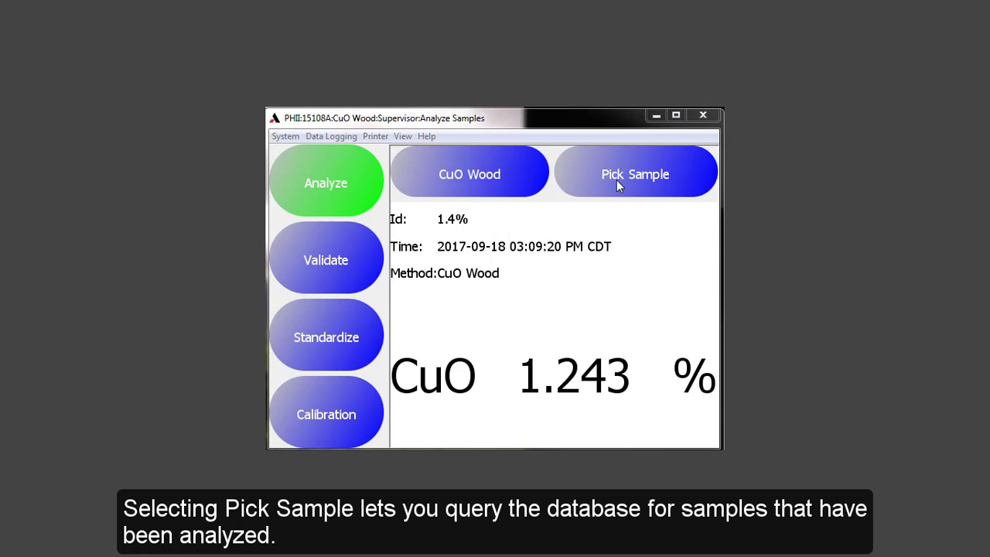
click(617, 179)
click(662, 421)
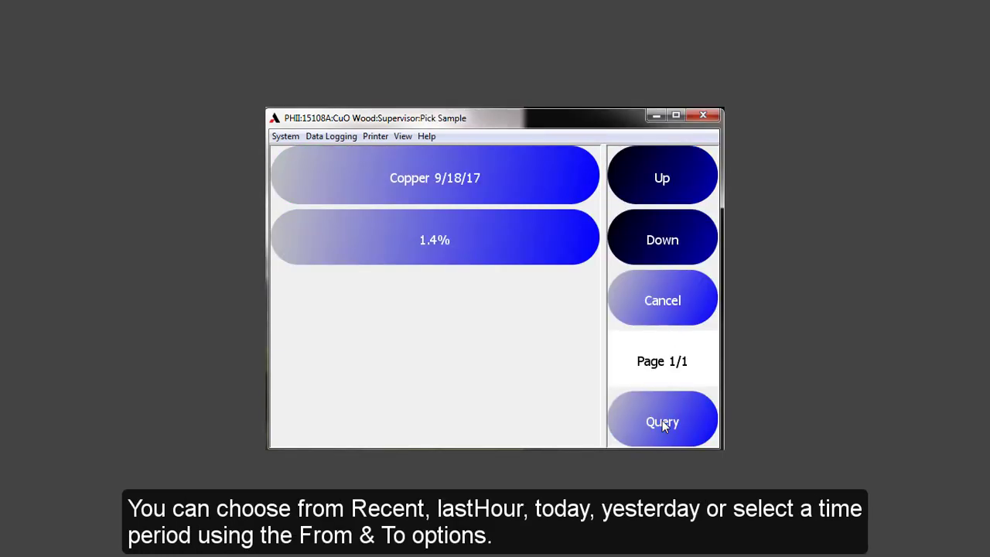
click(659, 413)
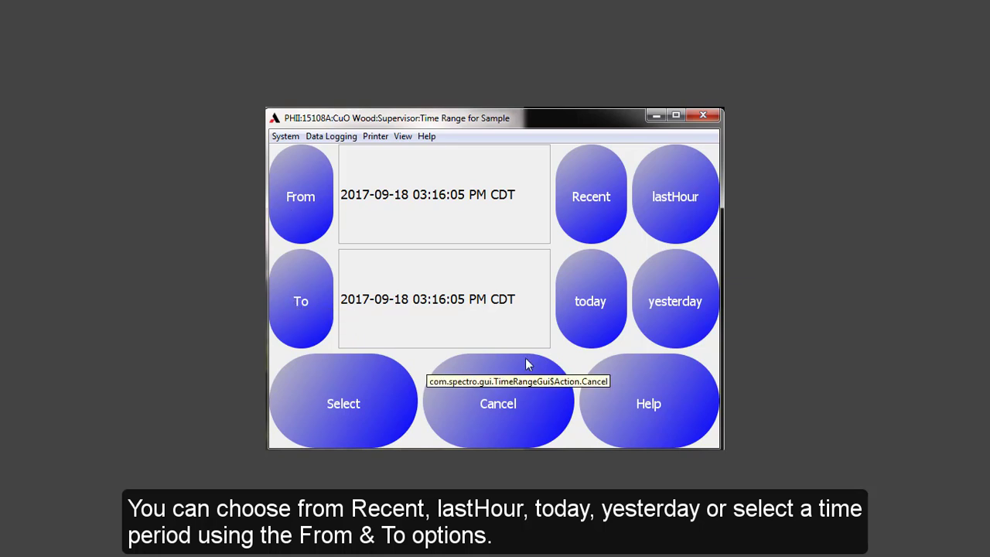
click(595, 302)
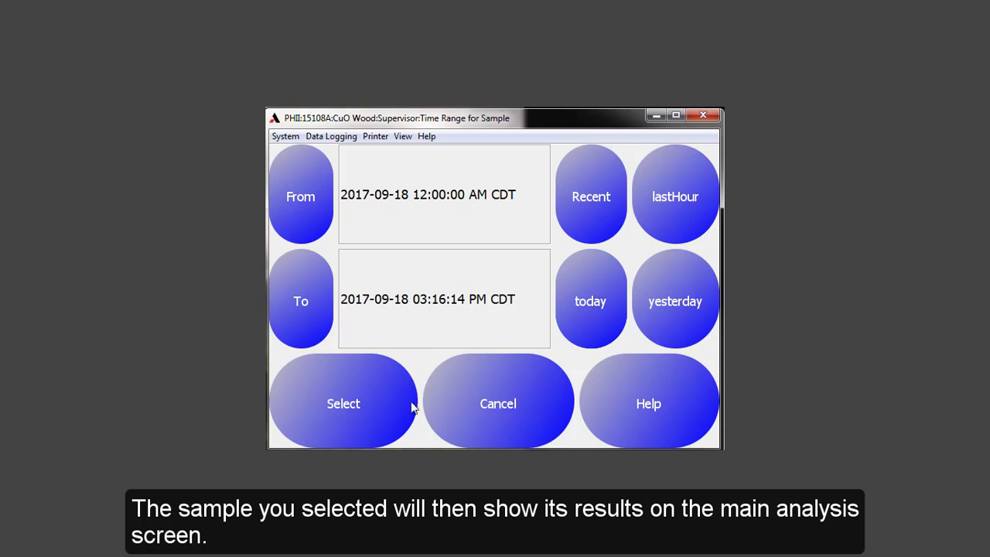
click(368, 413)
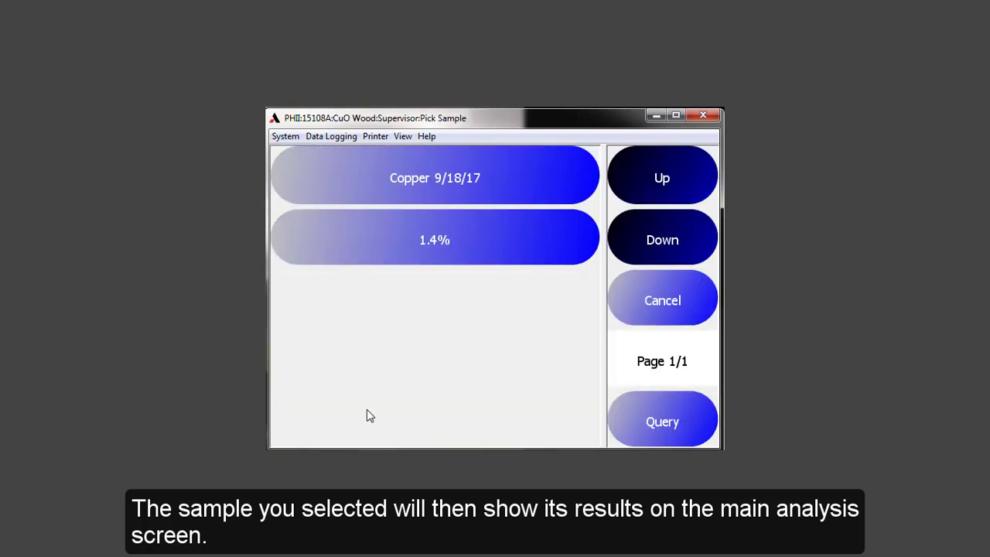
click(442, 240)
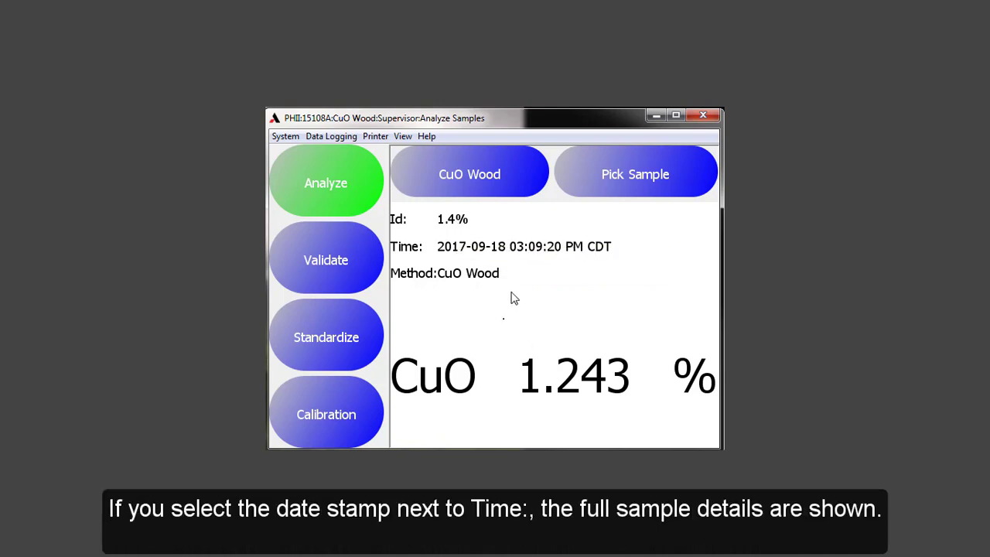
Show Measurement Details for sample 1.4%: 25.0 kV, 15688 counts, 30.5 °C, CuO ROI 7.00–9.10
click(474, 256)
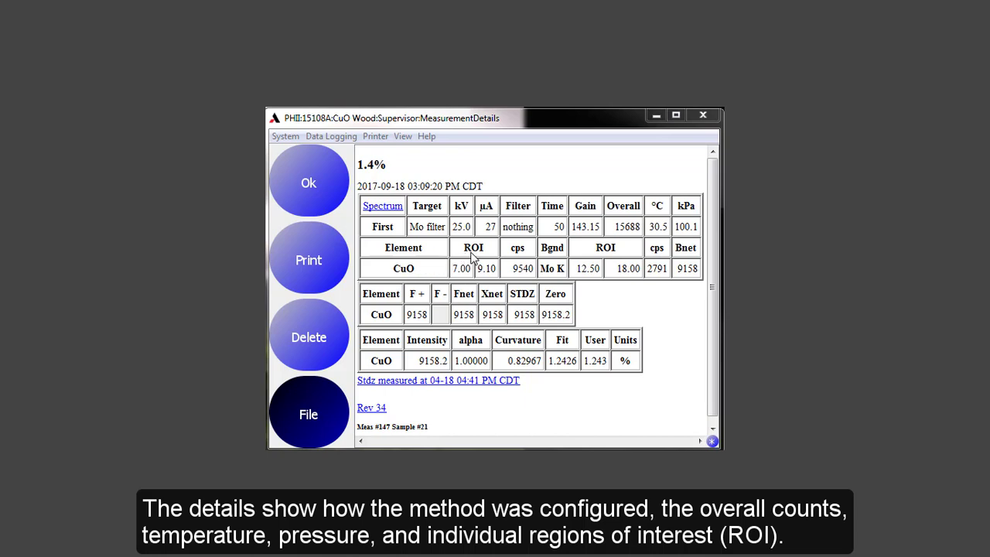
click(387, 210)
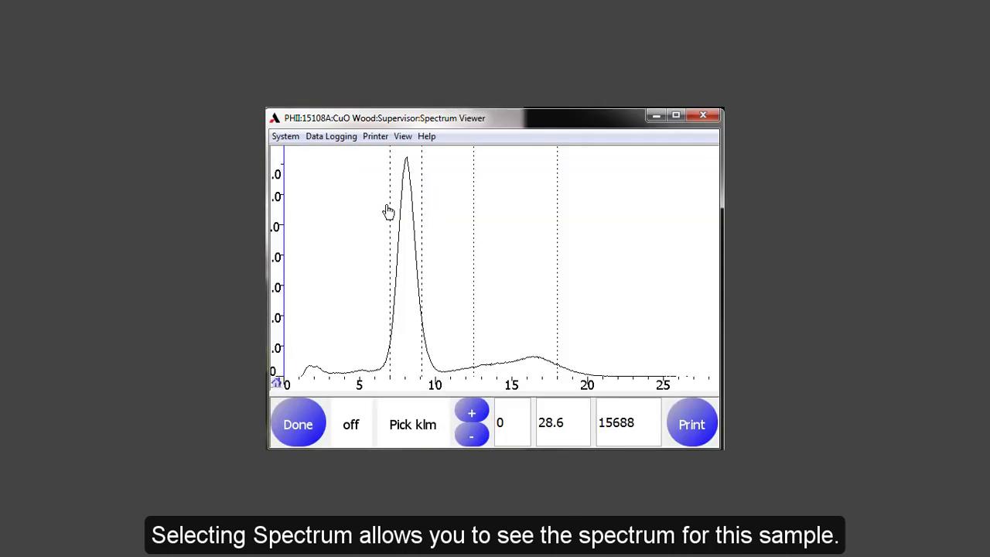
click(352, 428)
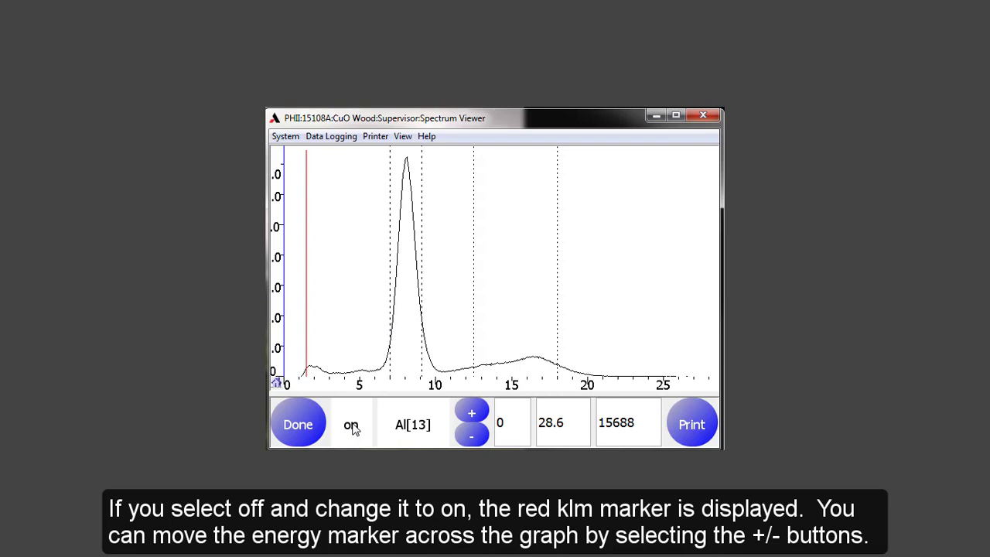
click(472, 418)
click(472, 418)
click(472, 417)
click(472, 417)
click(472, 418)
click(472, 417)
click(472, 418)
click(472, 418)
click(472, 418)
click(472, 418)
click(472, 418)
click(472, 417)
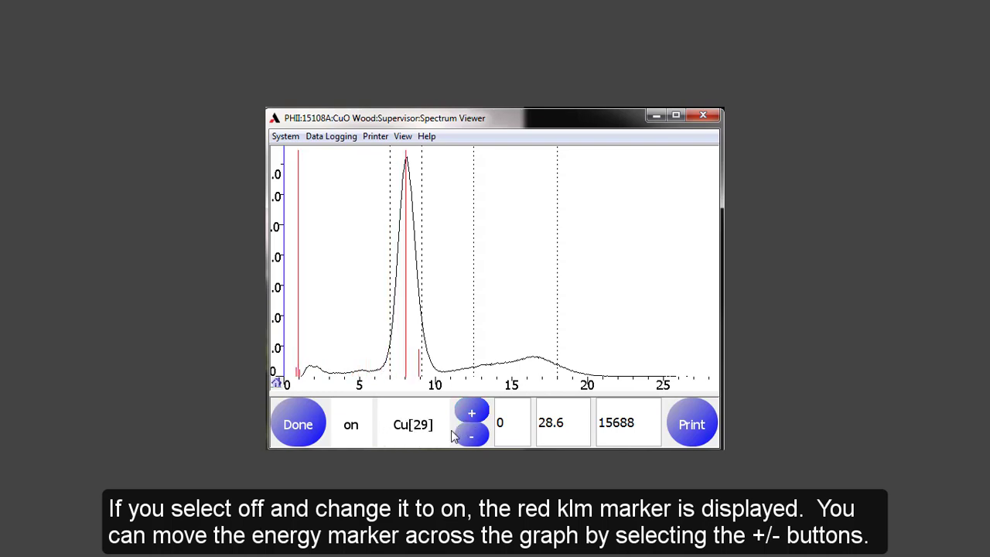
click(360, 346)
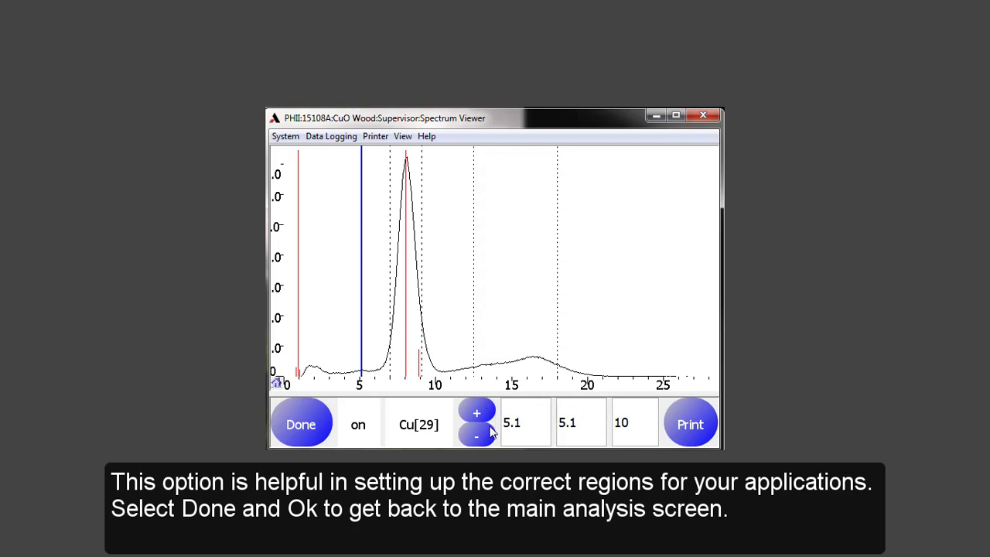
click(308, 425)
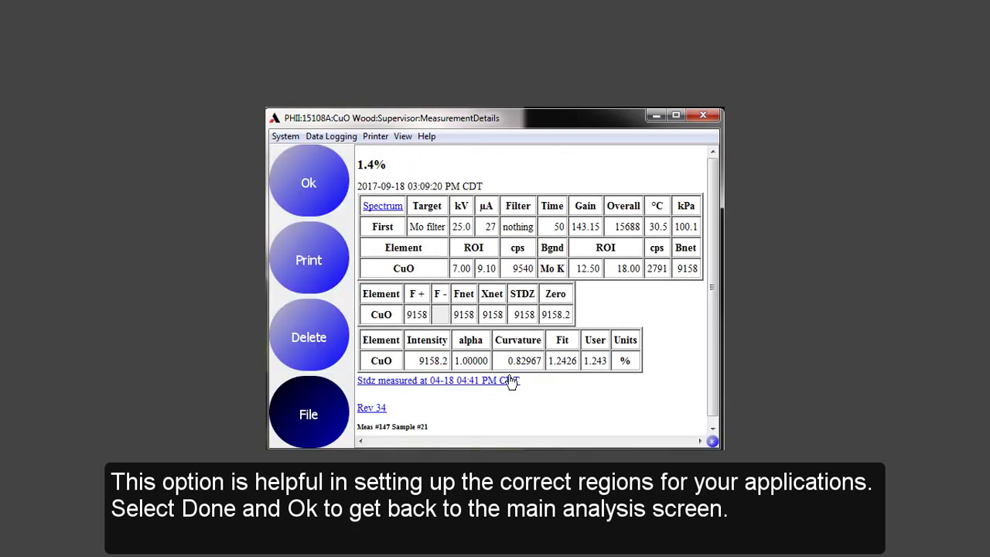
Return to Analyze Samples and open the Method Manager status report for CuO Wood
click(324, 184)
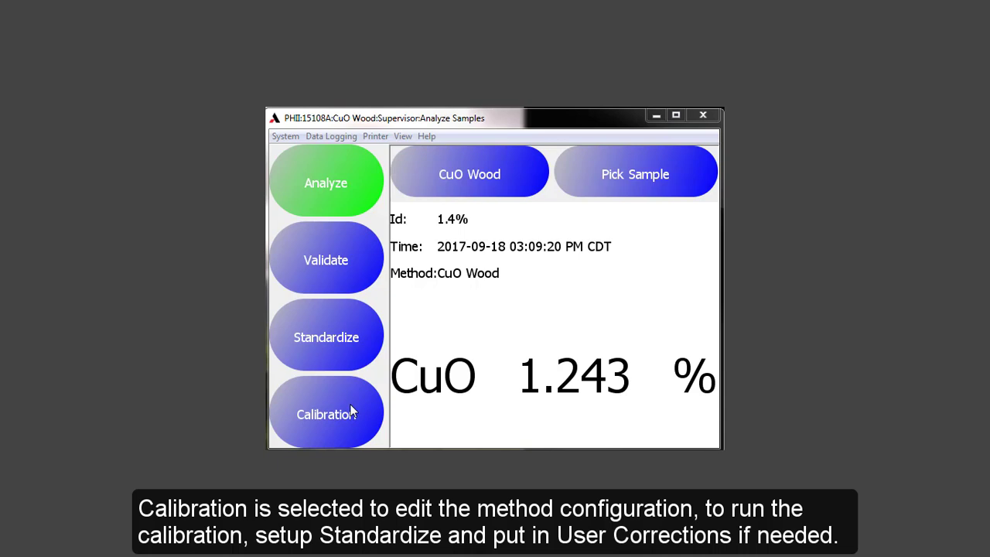
click(353, 412)
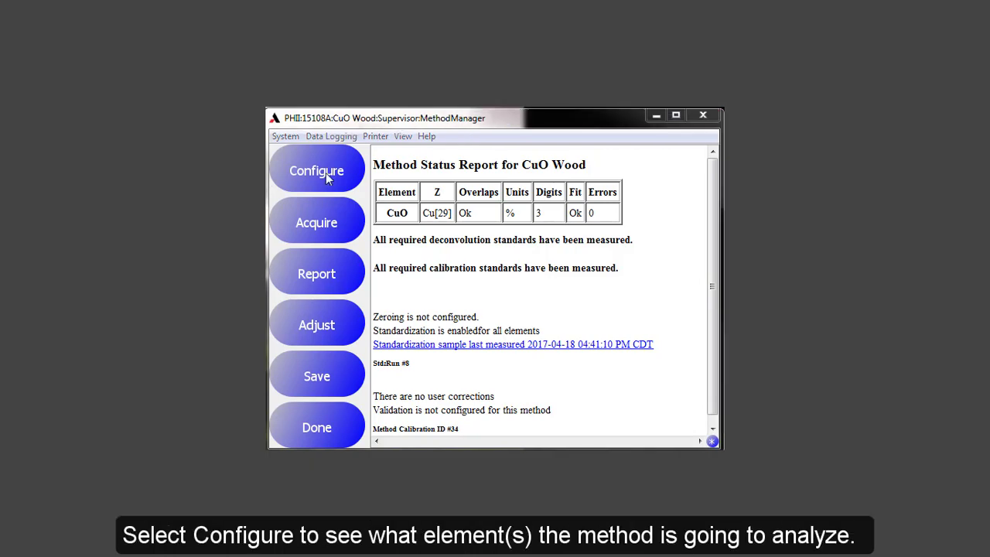
Review the CuO analyte settings: Cu[29] reported as CuO in % with 3 digits
click(326, 172)
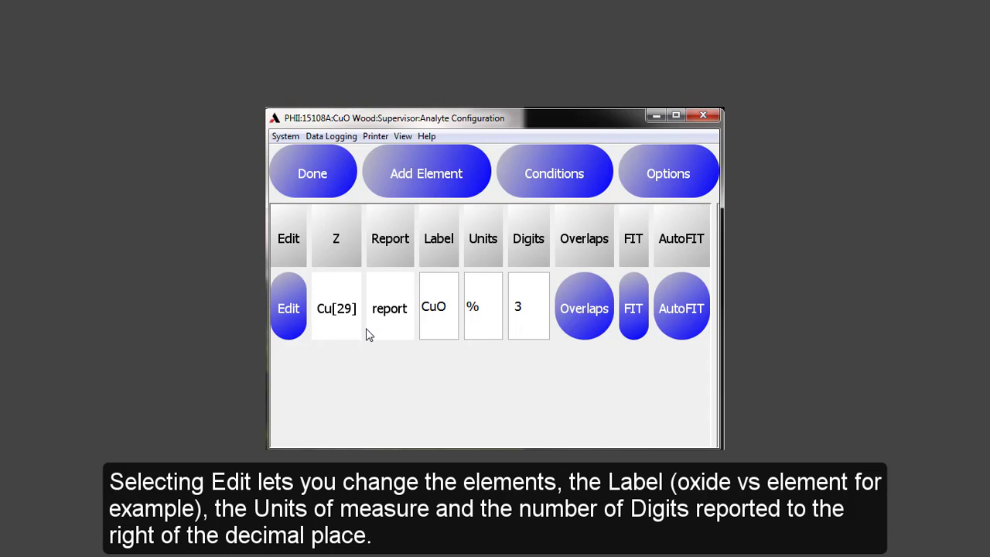
click(288, 309)
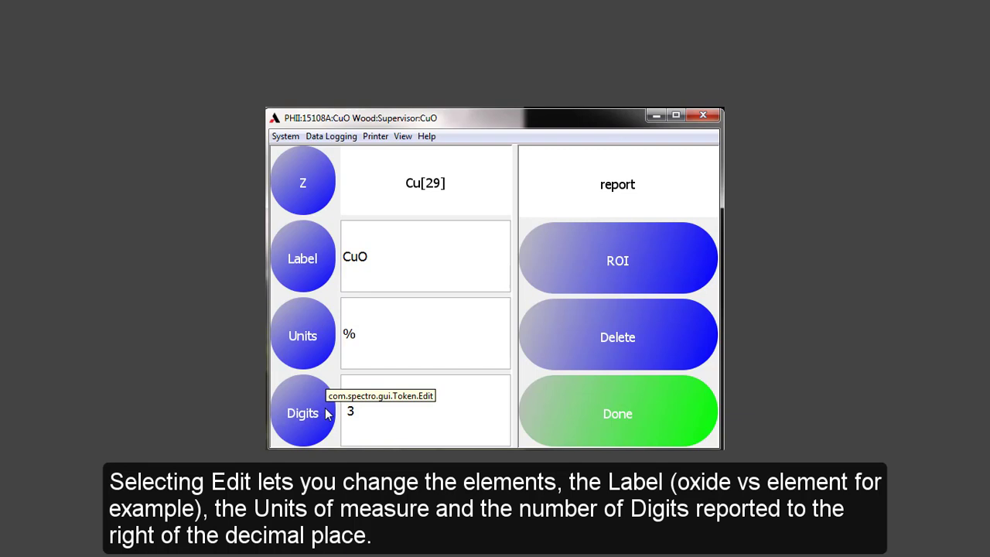
click(541, 414)
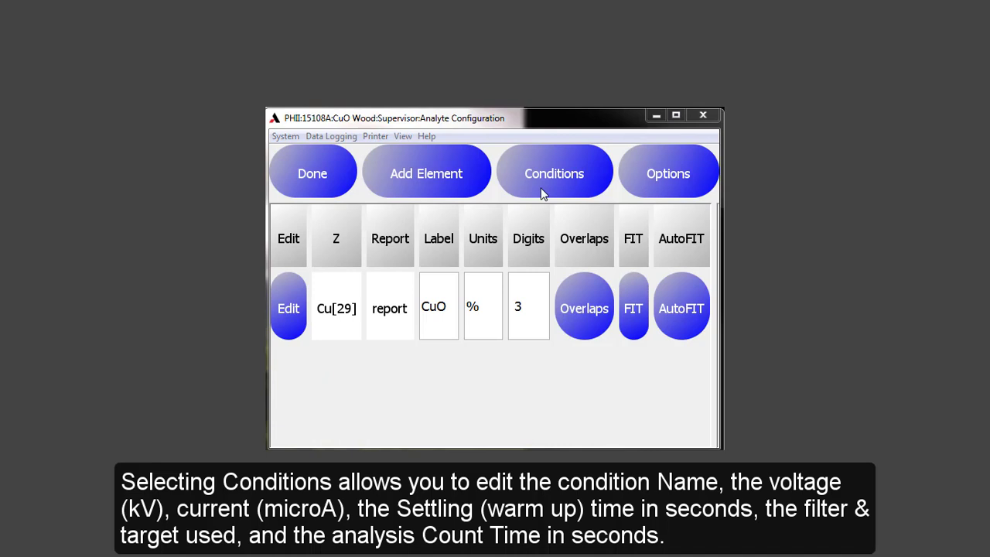
Show the CuO Wood conditions: First at 25.0 kV, 27 microA, Mo filter, 50 s count time
click(542, 193)
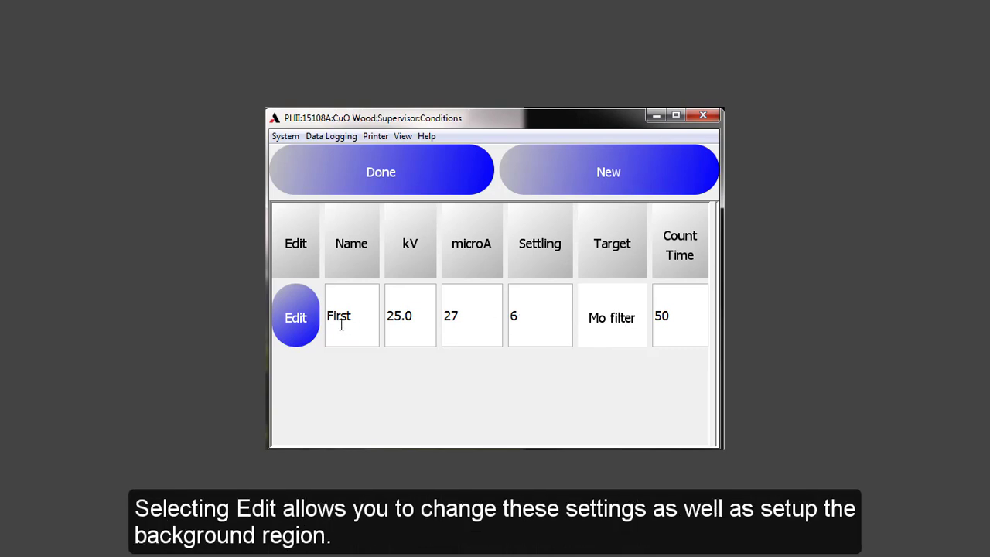
Change the First condition to 15 microA current and 2 s settling time
click(296, 317)
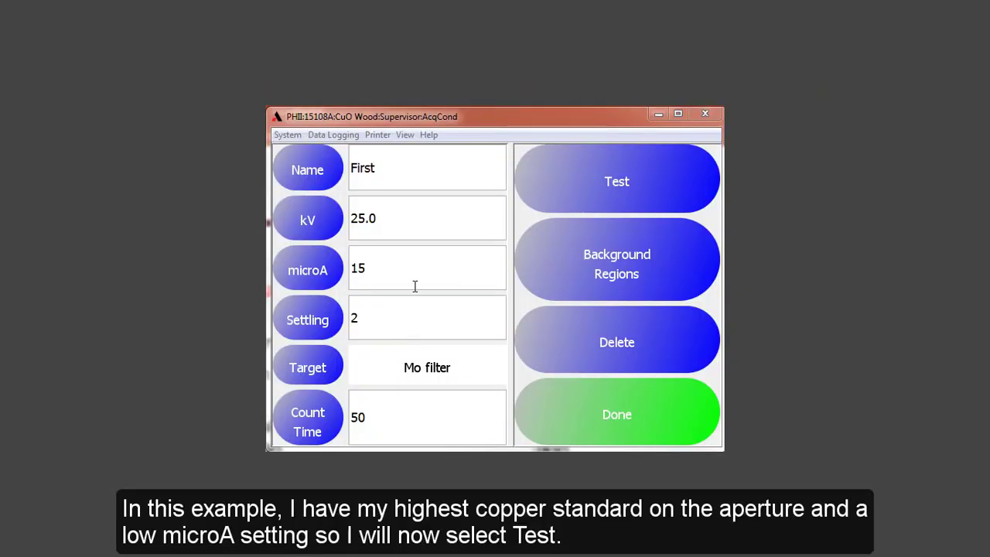
Test the First condition, raise its current to 40 microA, and run the test acquisition again
click(604, 188)
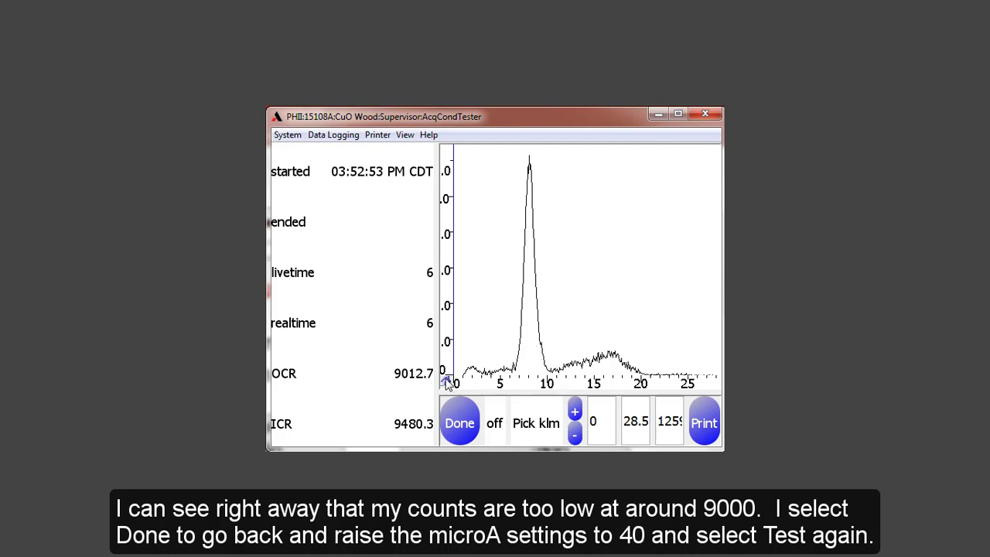
click(471, 424)
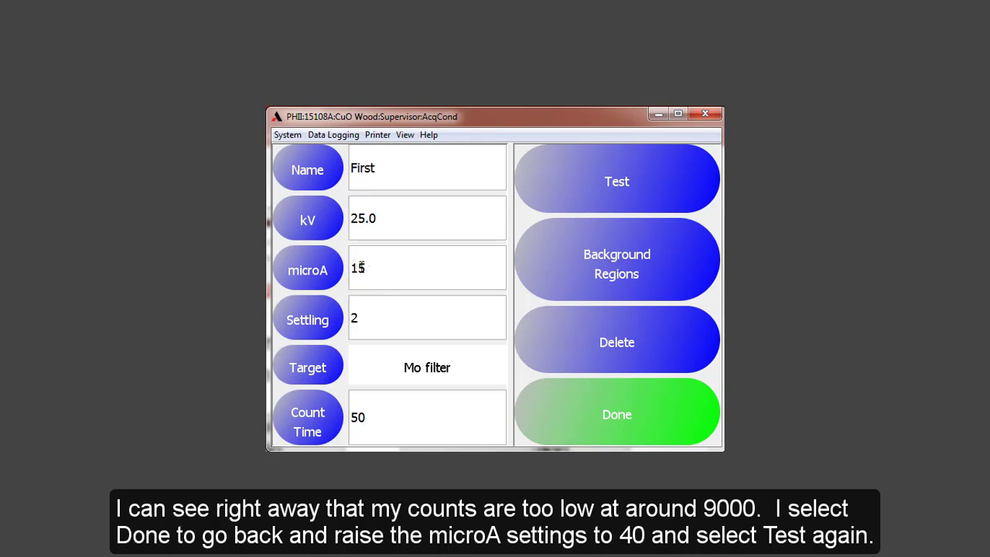
click(308, 269)
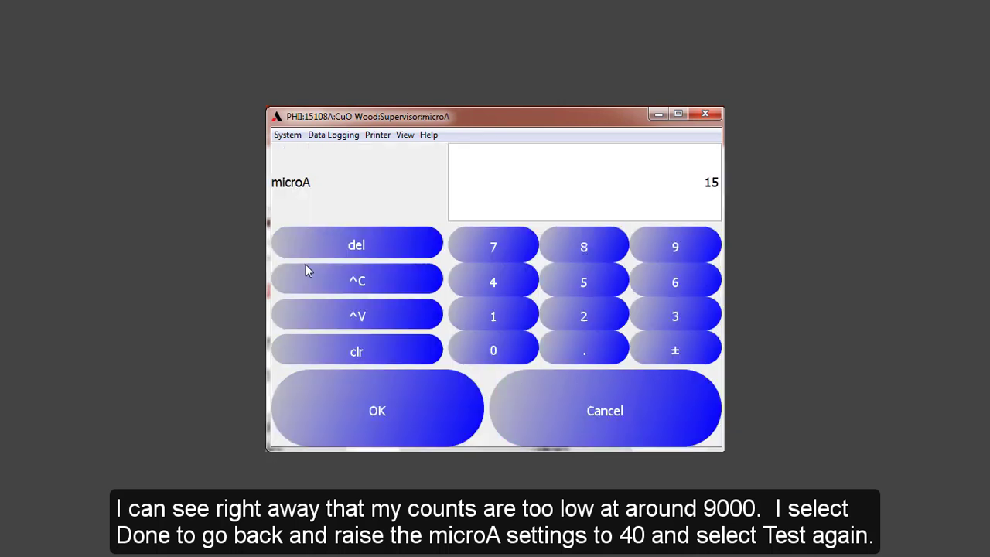
click(513, 290)
click(511, 354)
click(412, 410)
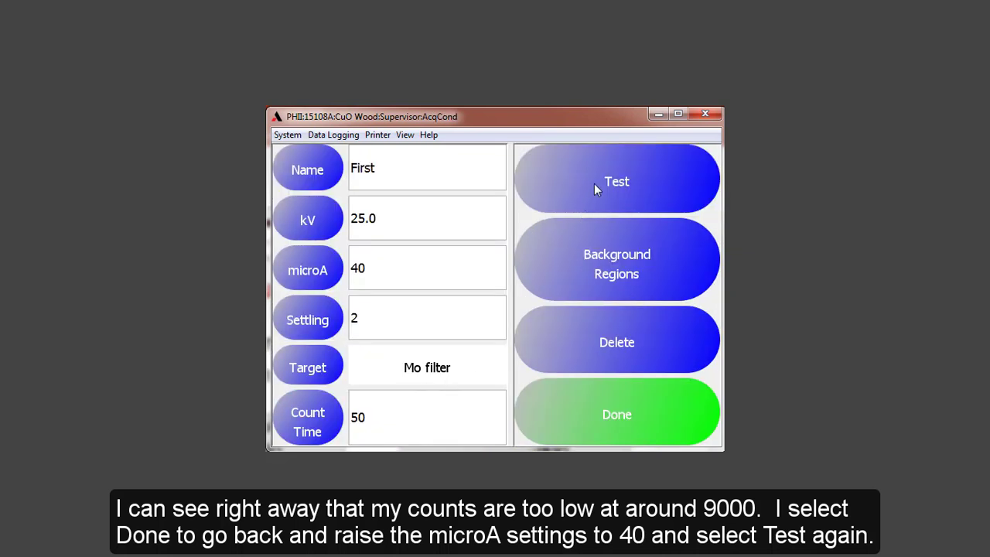
click(595, 186)
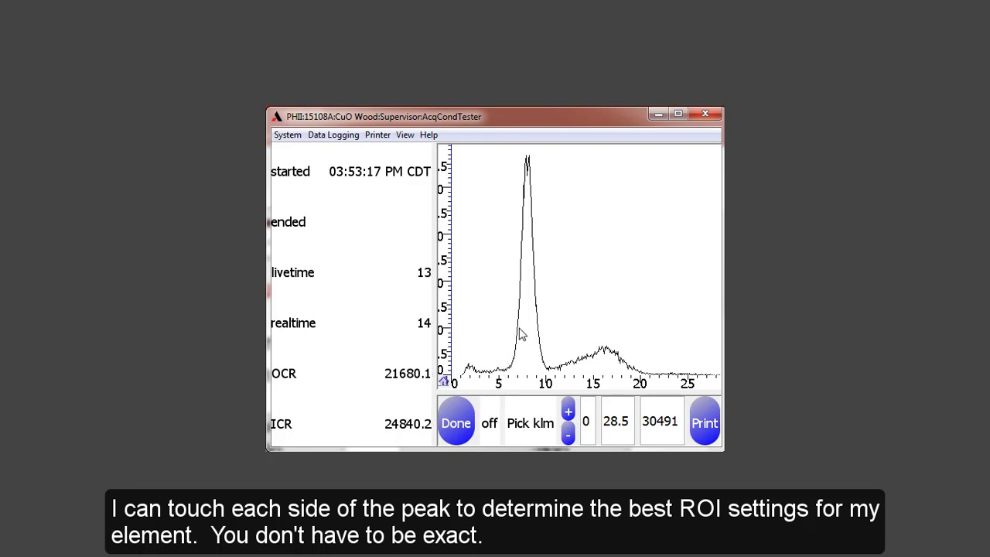
Place the spectrum marker on the copper peak edge at 7.0–7.1 keV
click(520, 335)
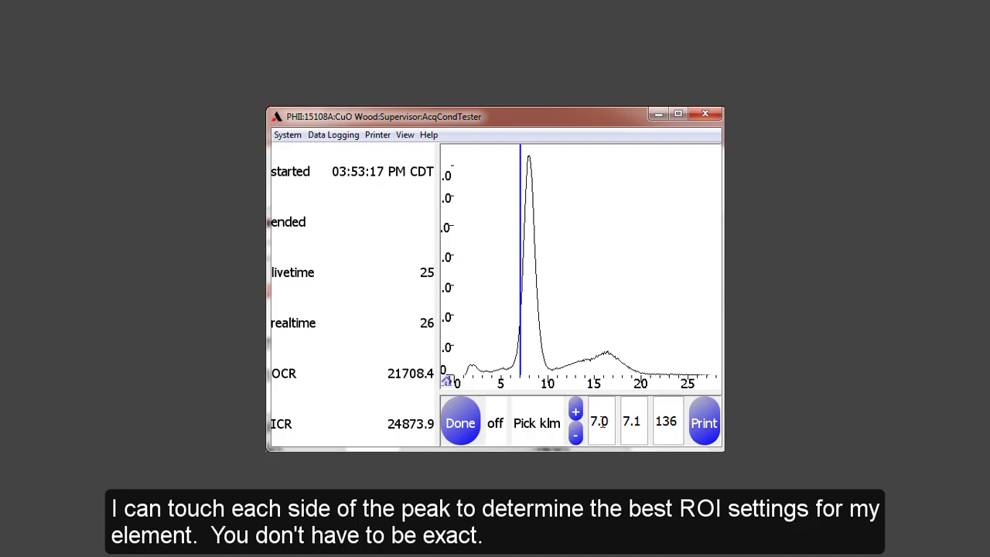
click(540, 321)
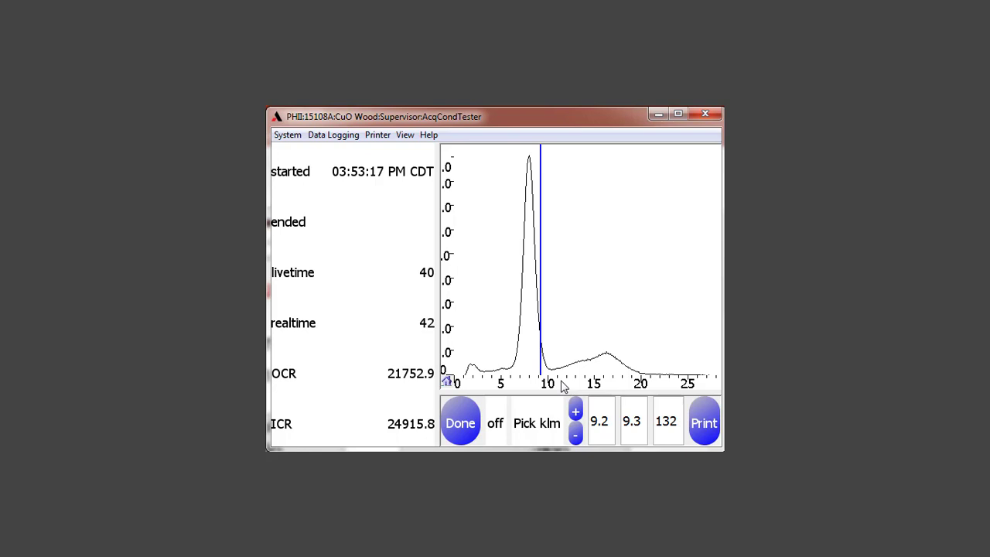
click(520, 330)
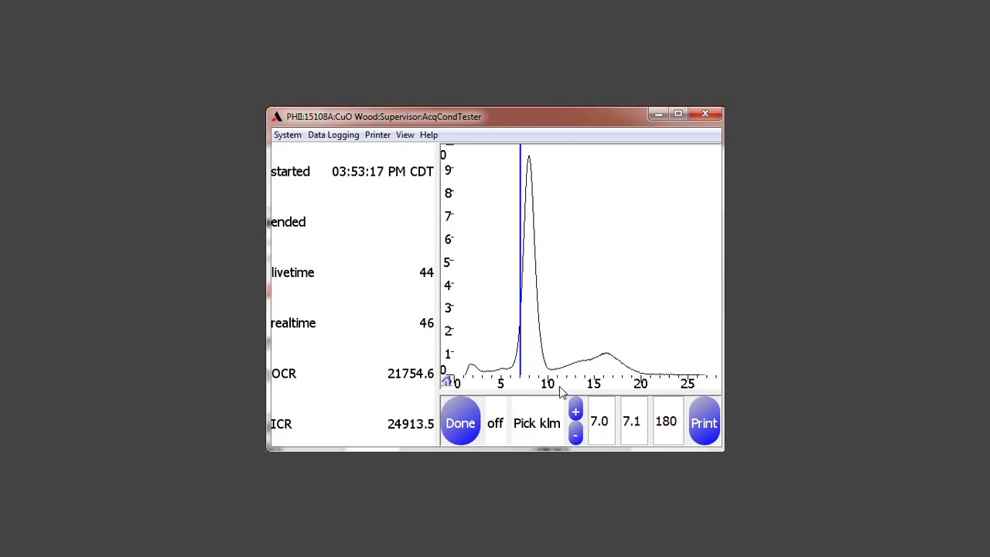
Close the test and conditions screens, then open CuO's ROI and Cu overlap configuration
click(461, 424)
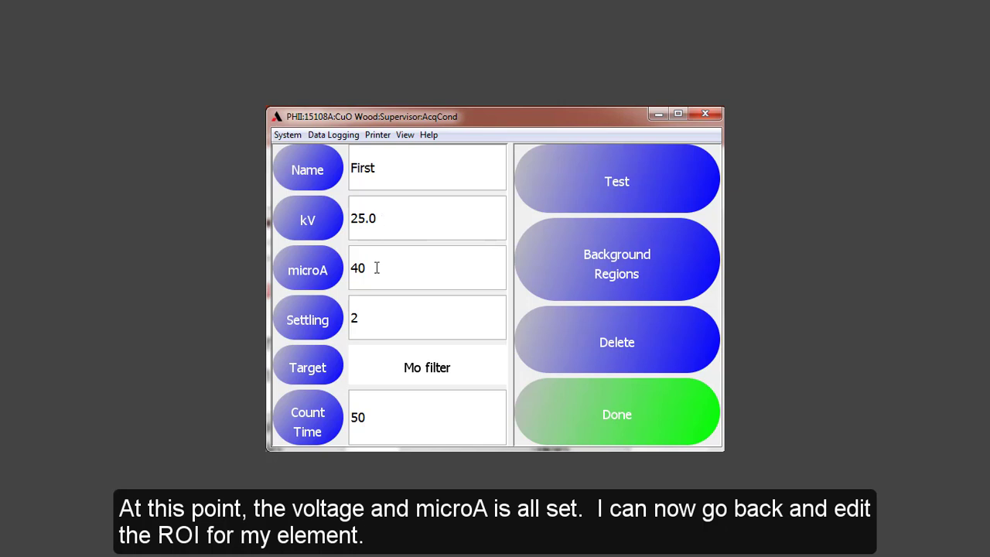
click(576, 419)
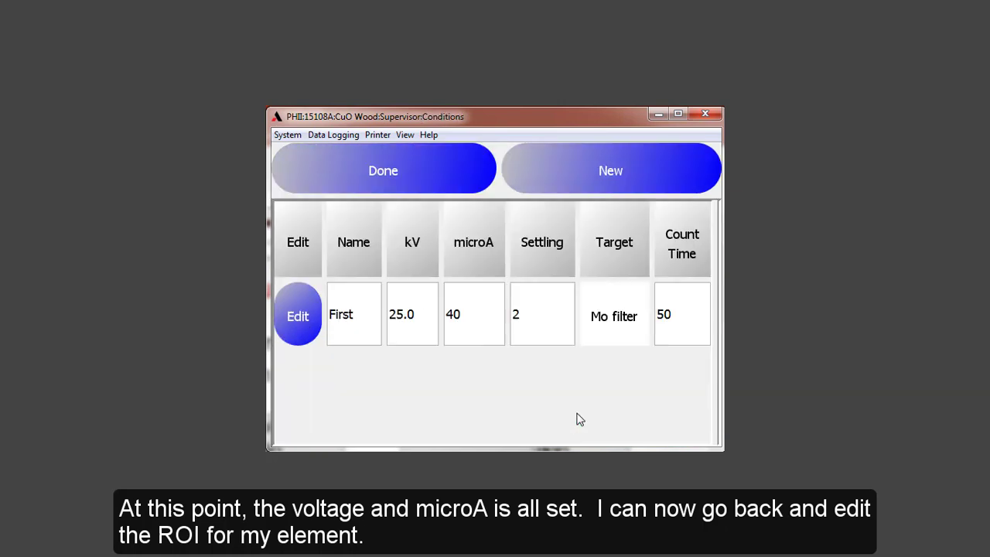
click(410, 177)
click(295, 313)
click(611, 260)
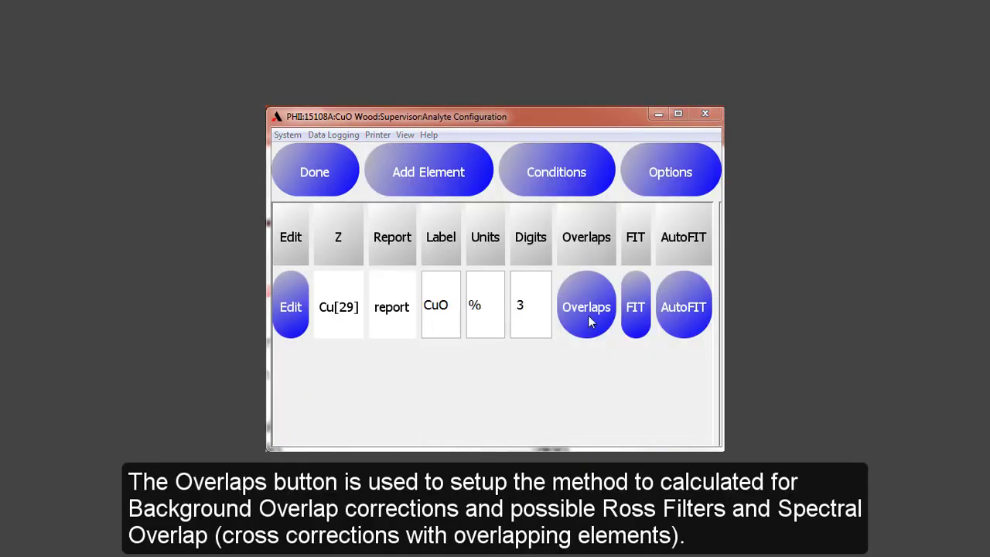
click(592, 309)
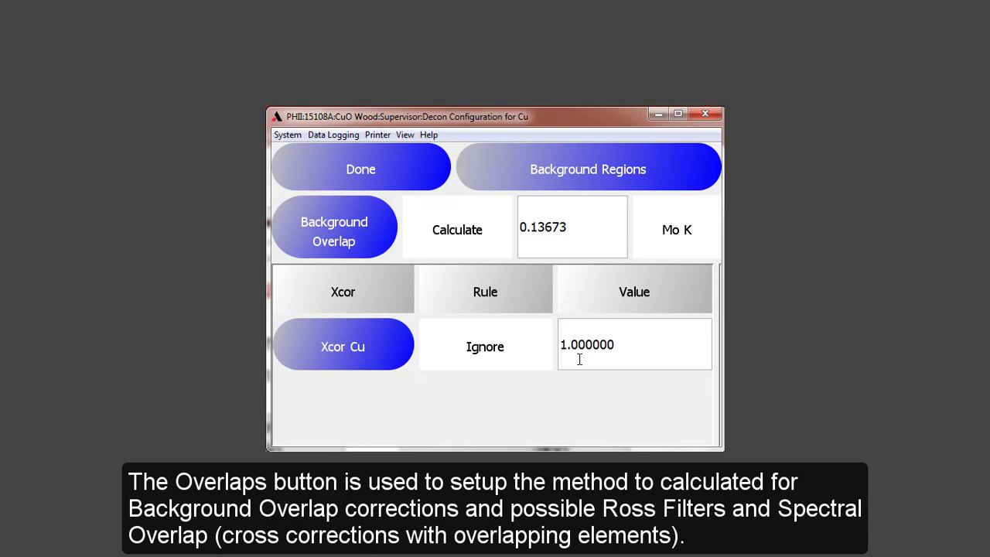
Leave the Cu overlap and analyte screens and open CuO Wood Adjustments showing factor 1.00000
click(325, 177)
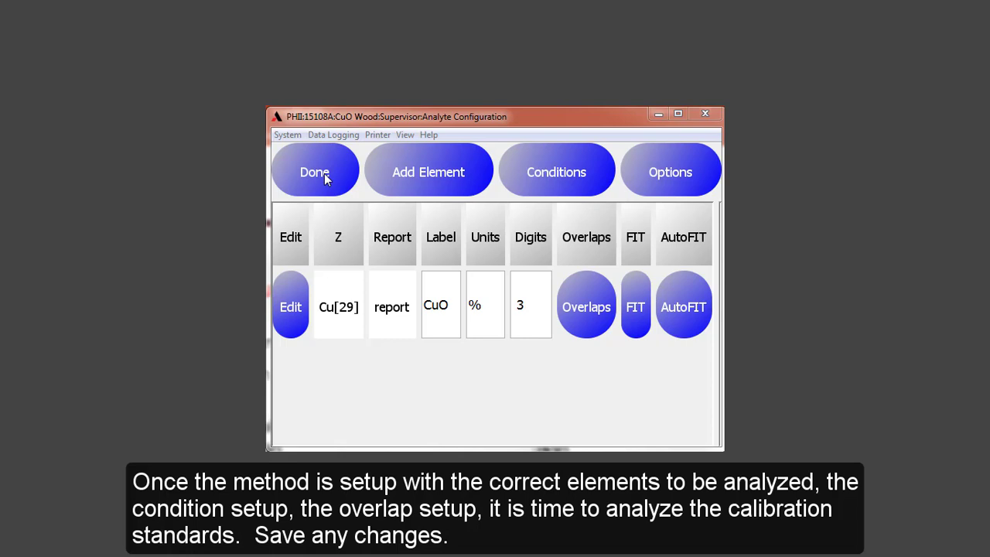
click(325, 177)
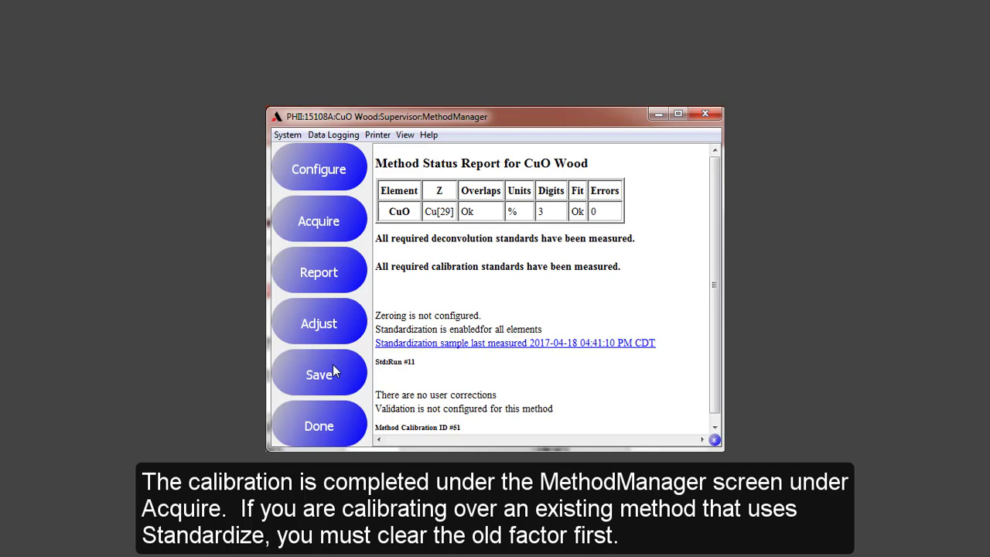
click(329, 333)
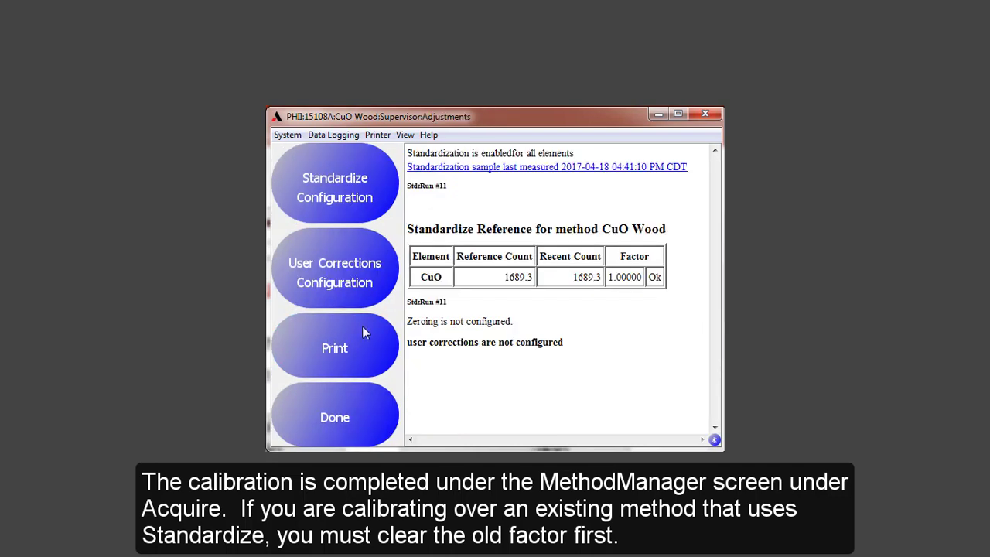
Review the CuO standardization factor, then bring up the Blank and Cu SES overlap samples list
click(331, 195)
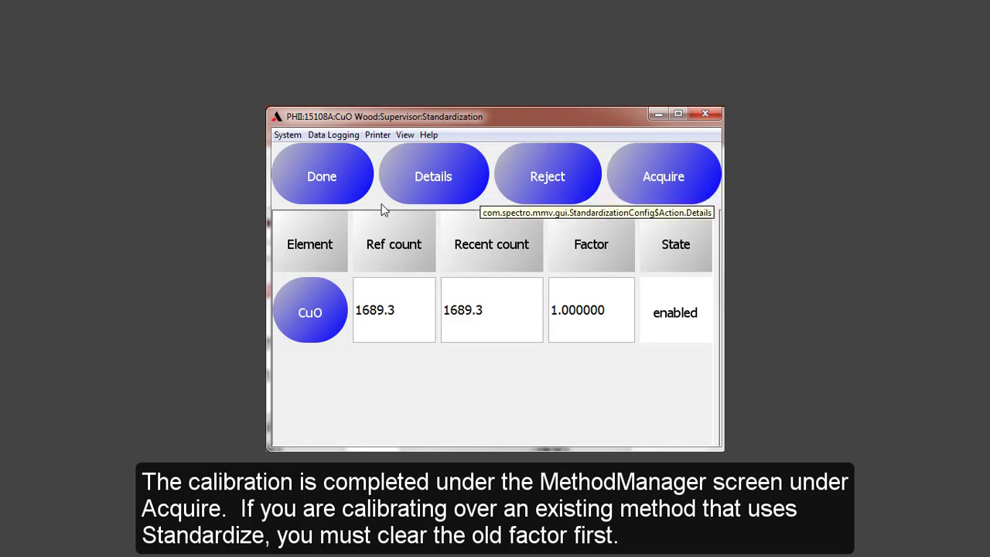
click(345, 187)
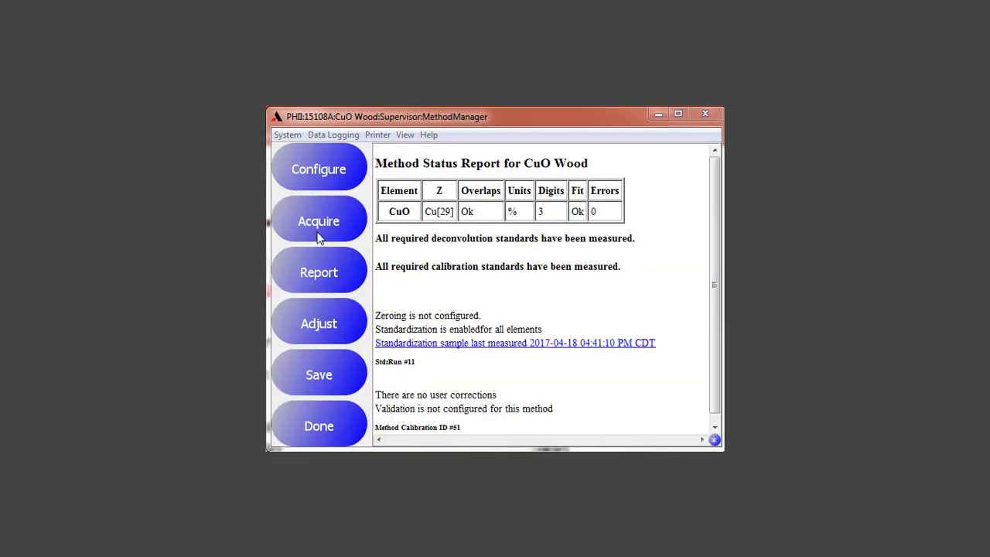
click(320, 235)
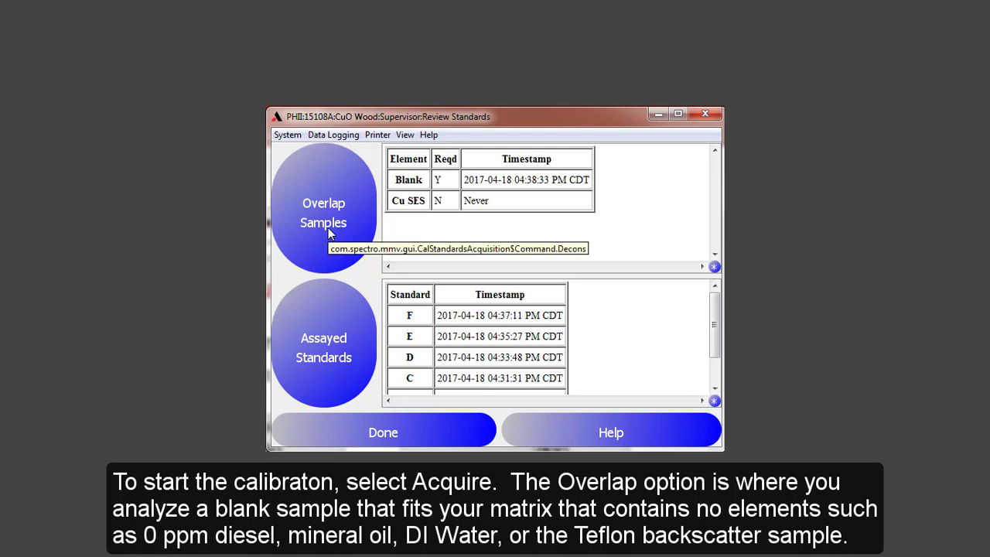
click(328, 234)
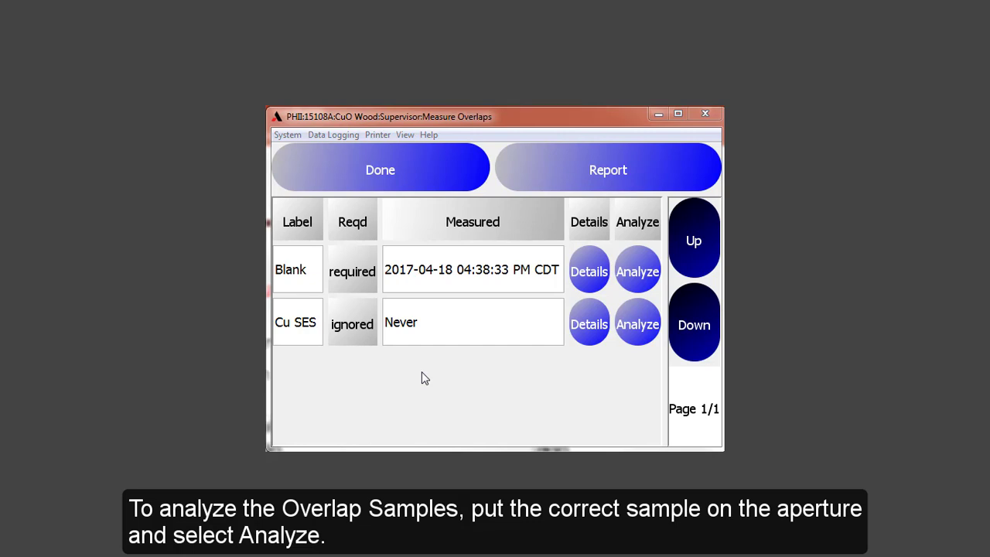
click(637, 270)
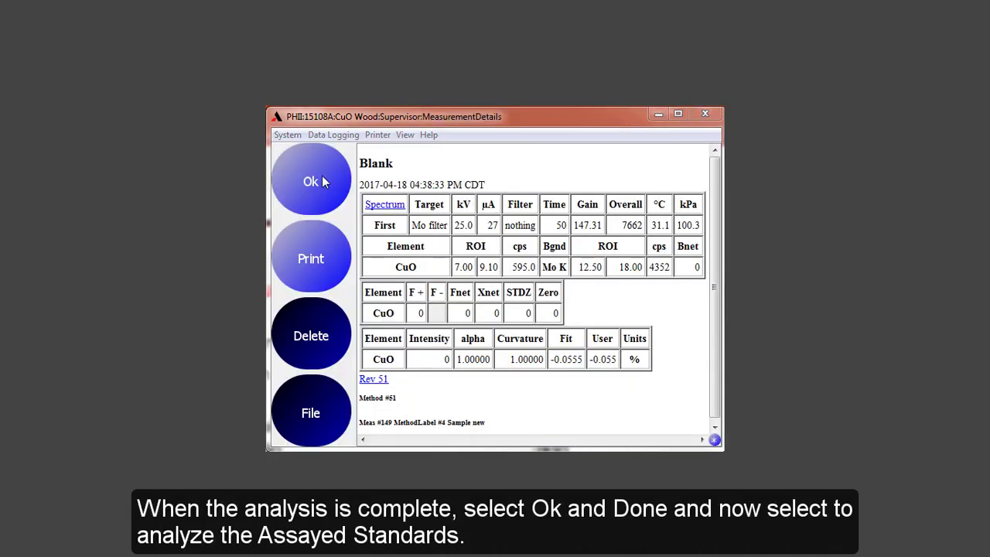
click(324, 181)
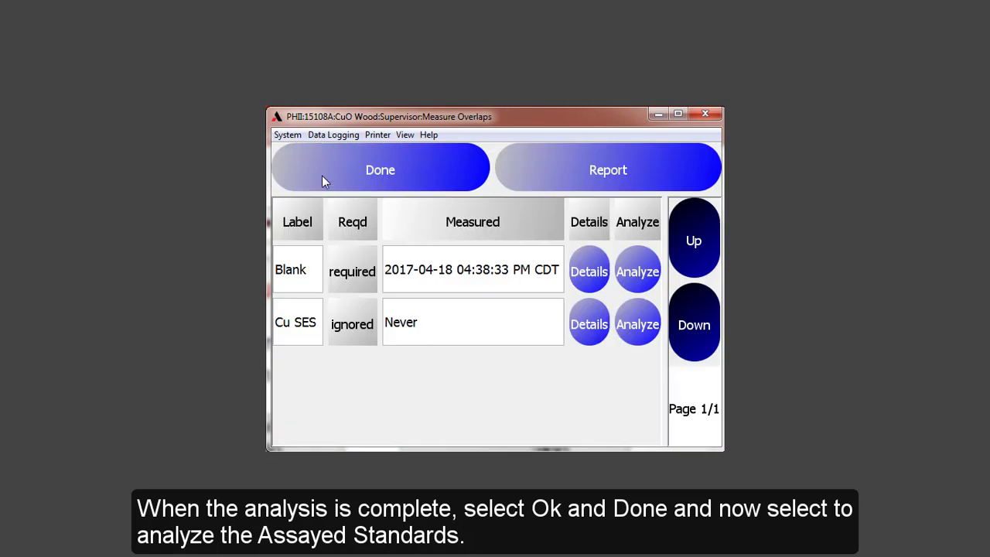
click(364, 178)
Inspect standard E (1.6940 % CuO), then view standard F's details: fit 2.2638 % vs assay 2.2550 %
click(338, 350)
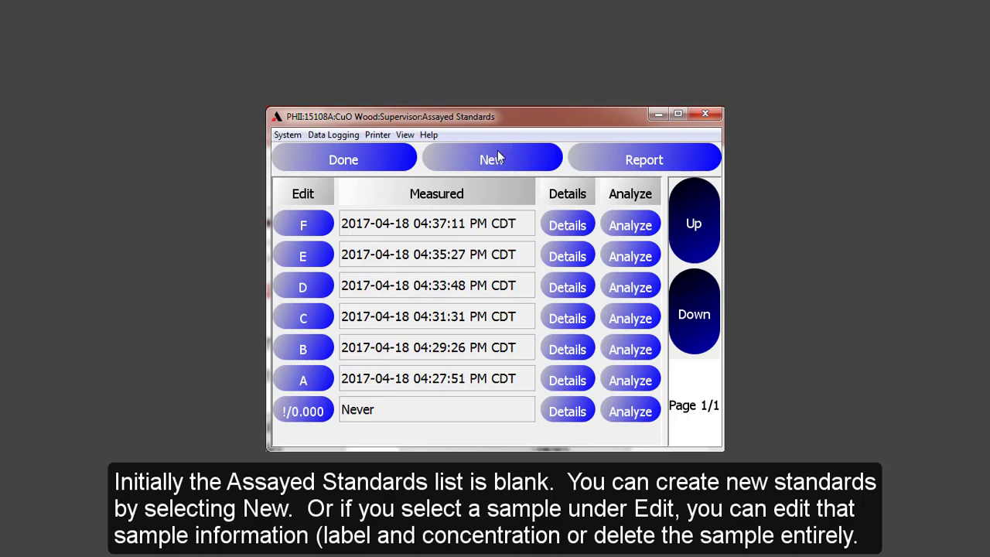
click(318, 263)
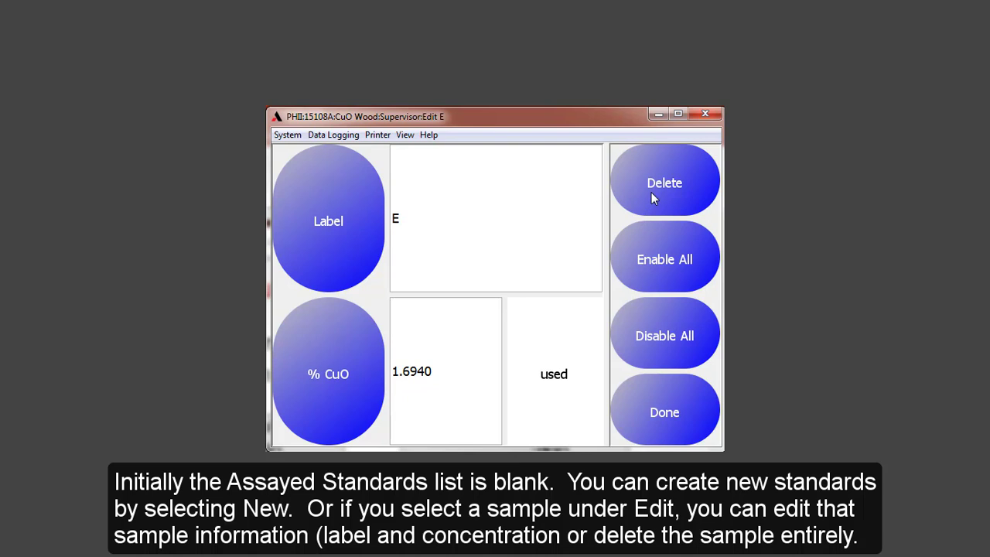
click(675, 416)
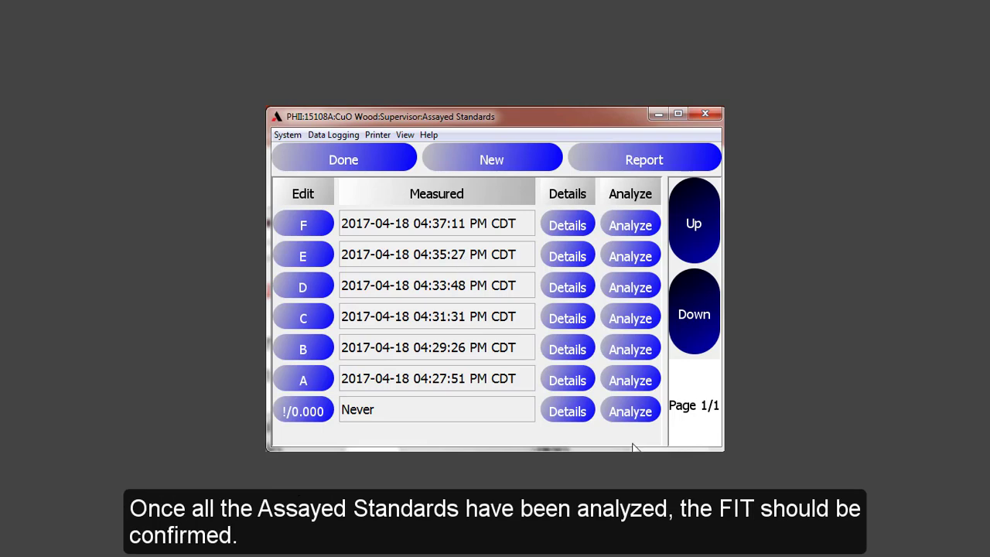
click(361, 222)
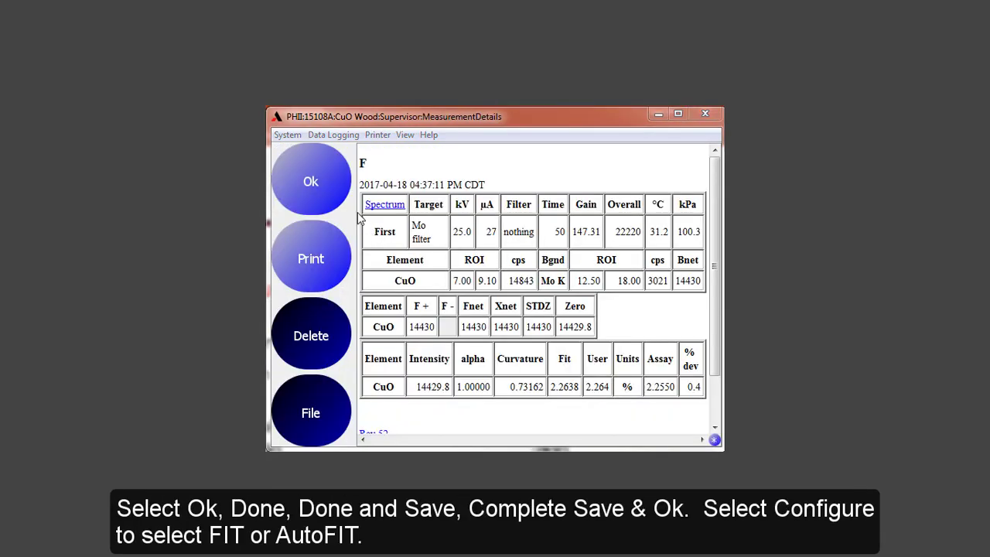
Complete-save the CuO Wood method's 11 pending changes and bring up the CuO AutoFIT calibration fit
click(328, 186)
click(346, 172)
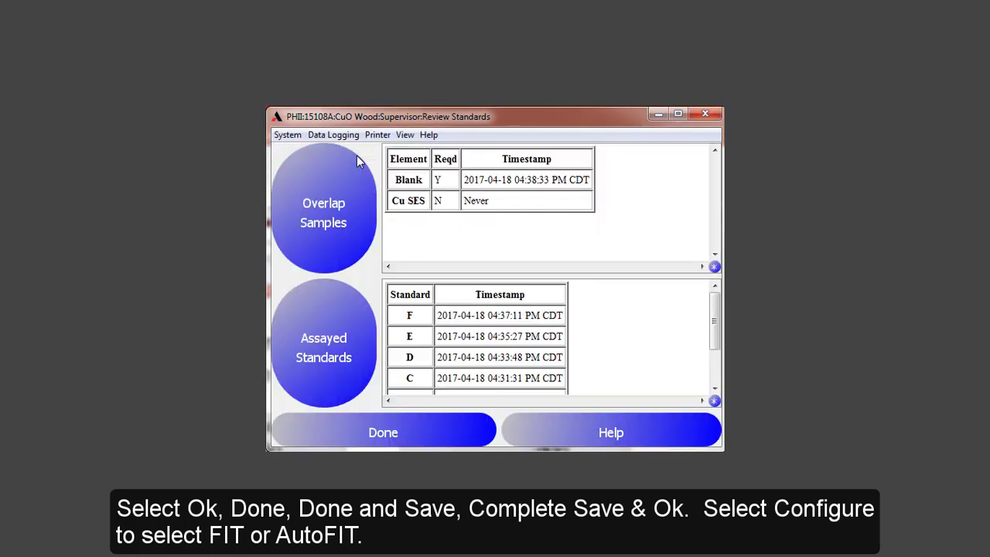
click(384, 432)
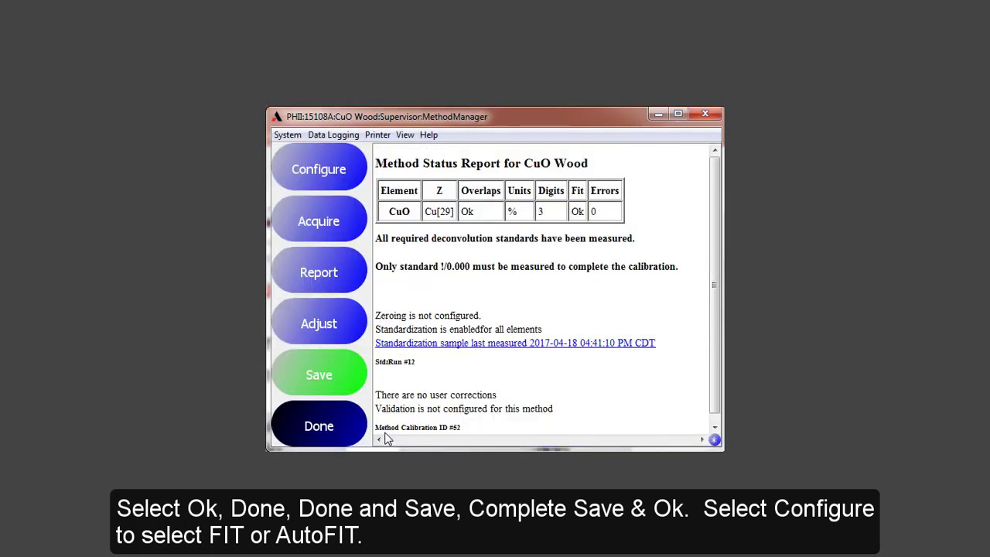
click(328, 375)
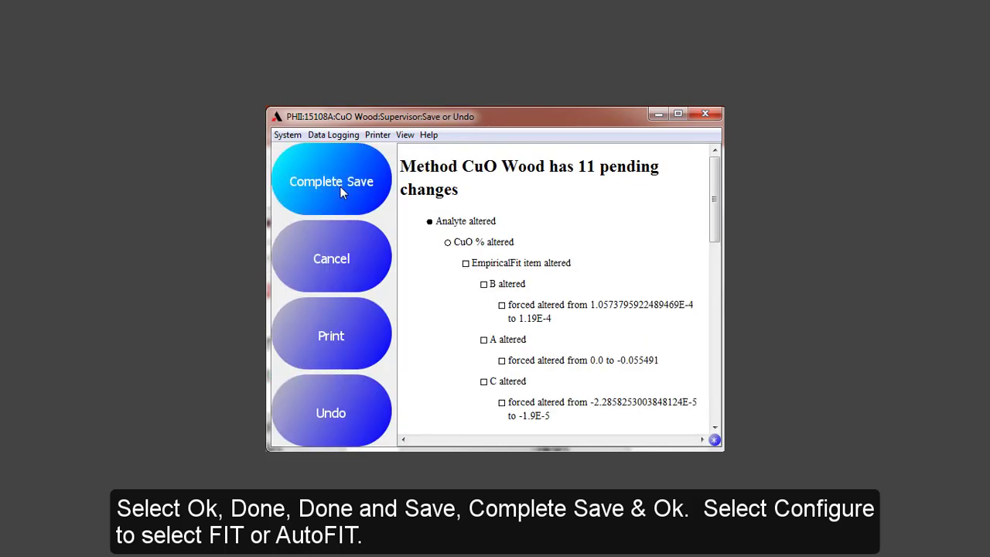
click(340, 188)
click(339, 423)
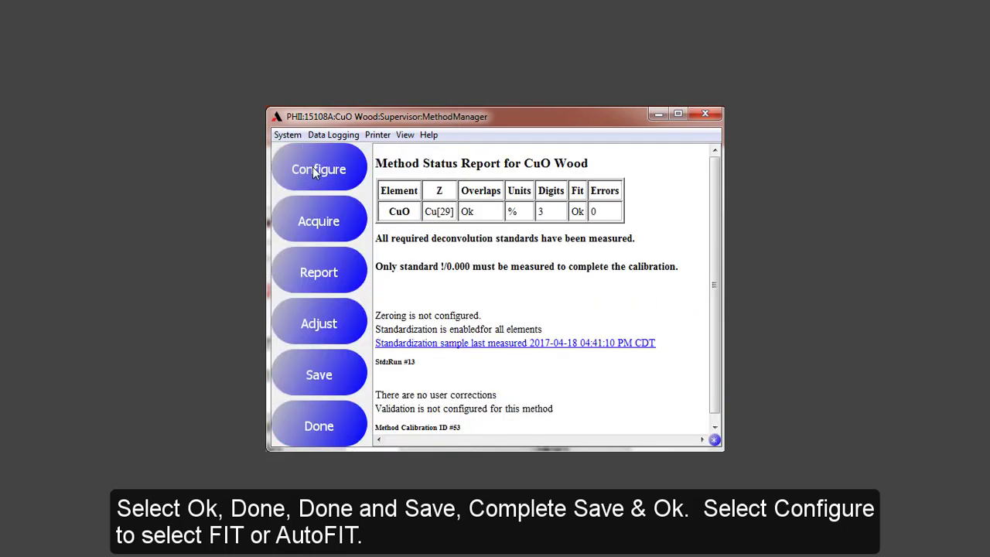
click(316, 170)
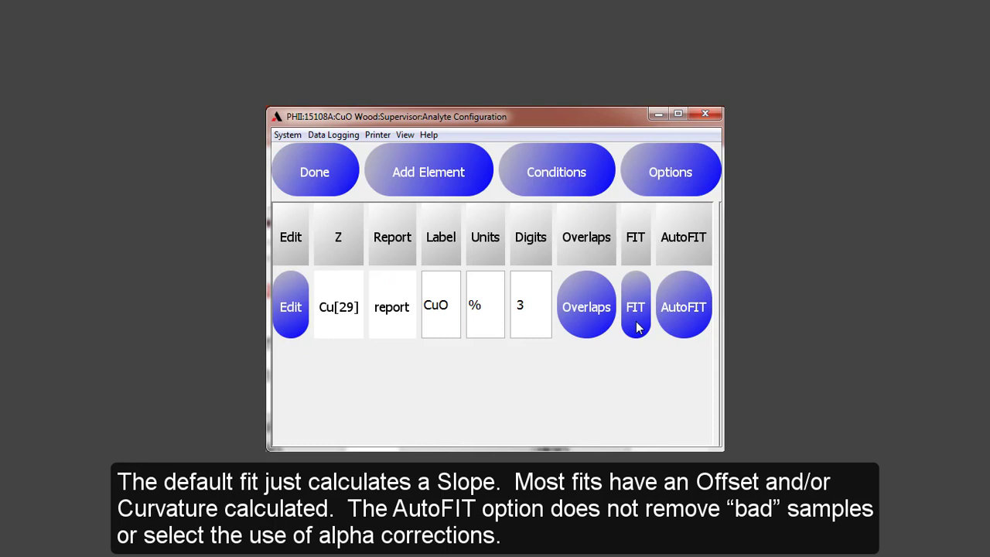
click(678, 317)
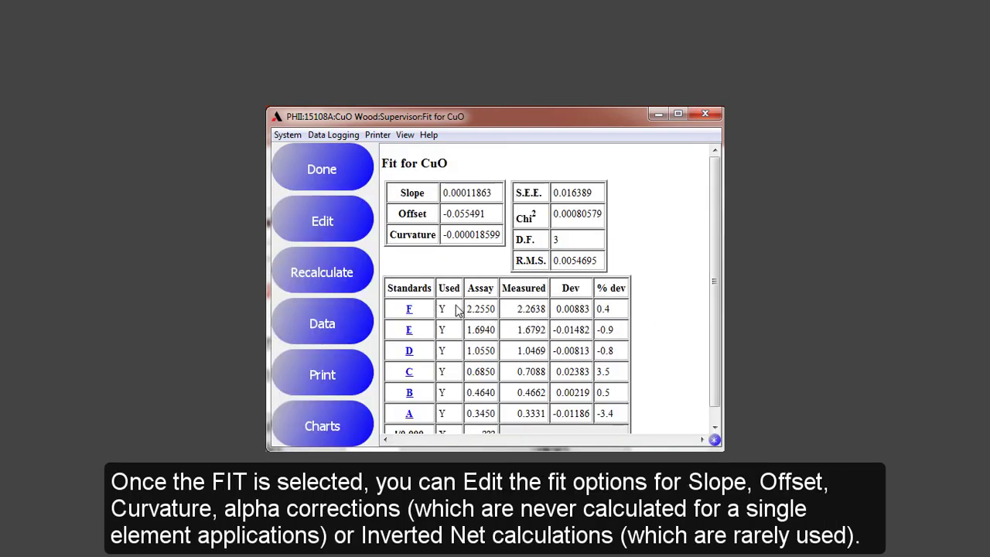
click(329, 220)
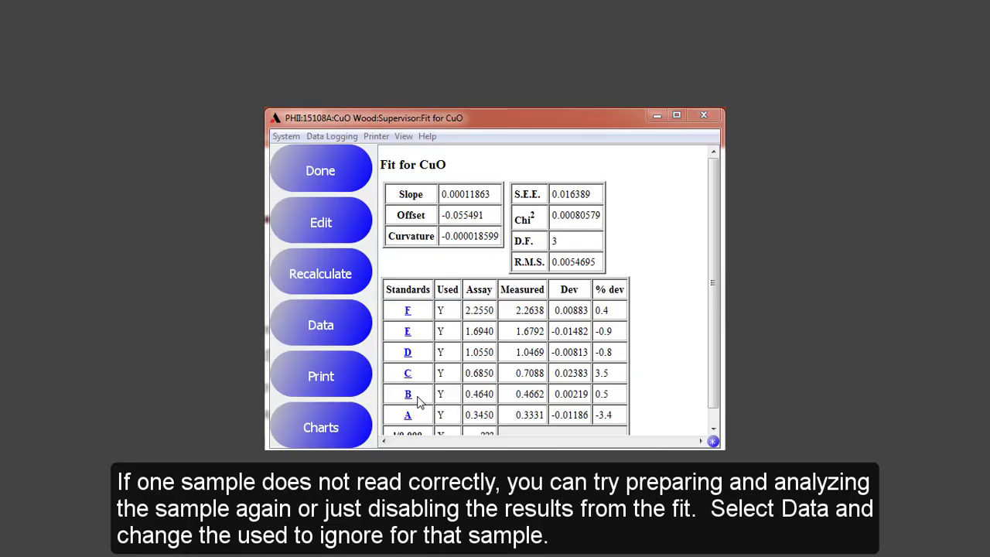
click(333, 428)
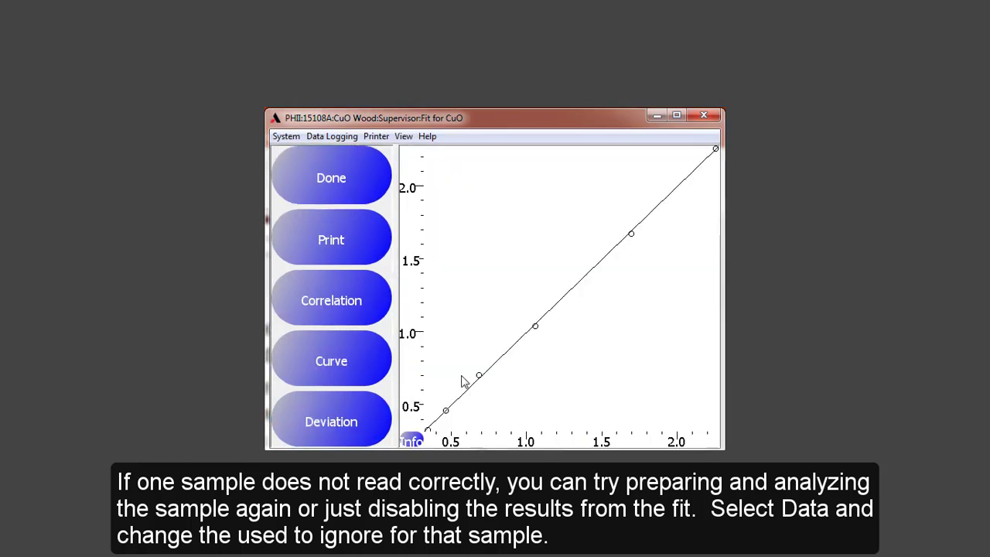
click(338, 186)
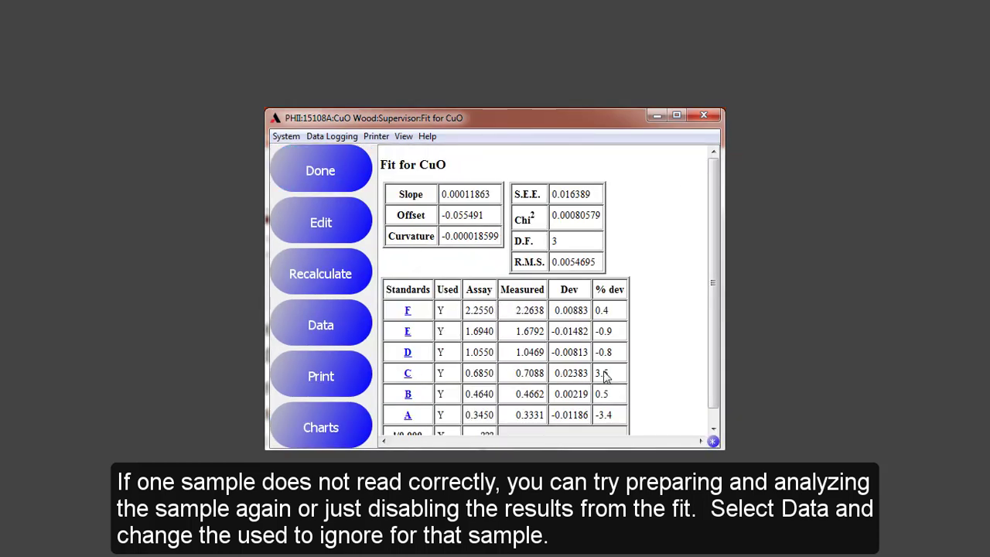
Ignore standard C in the CuO fit, giving slope 0.00012190 and S.E.E. 0.0092259, and check the chart
click(333, 326)
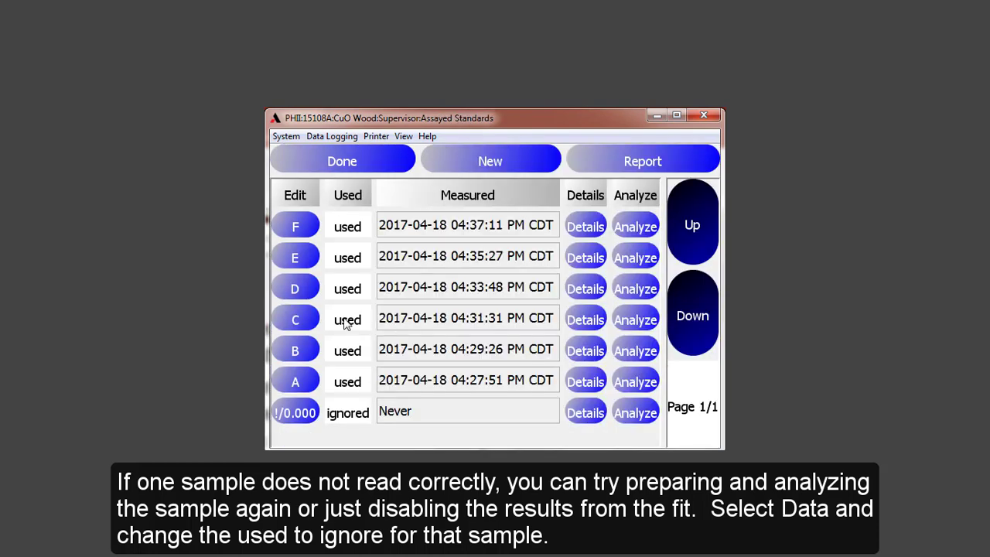
click(348, 320)
click(382, 169)
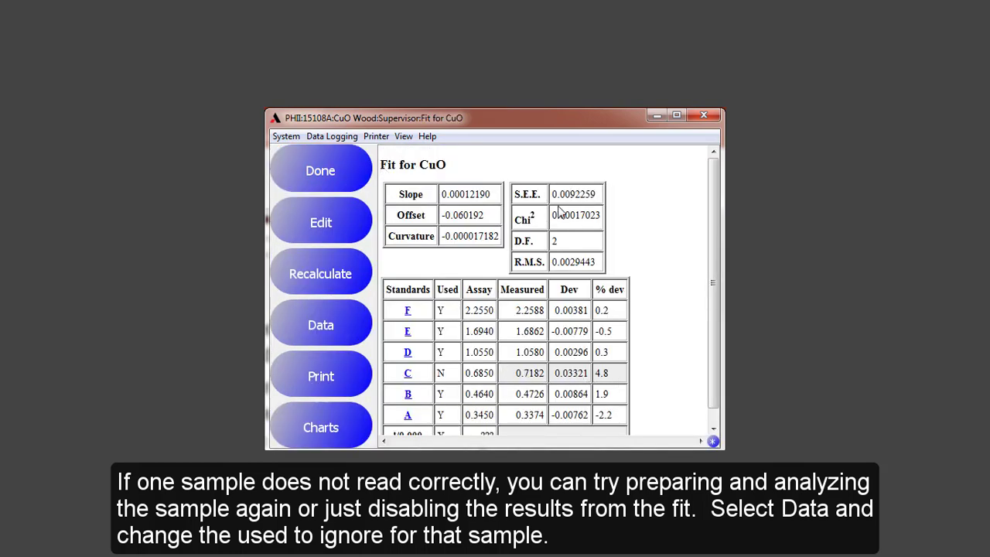
click(355, 424)
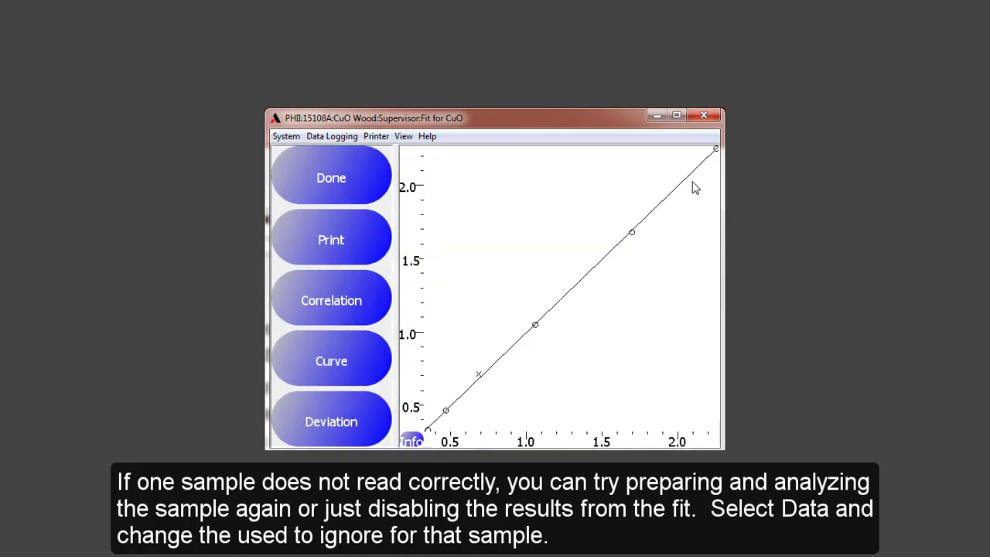
click(342, 186)
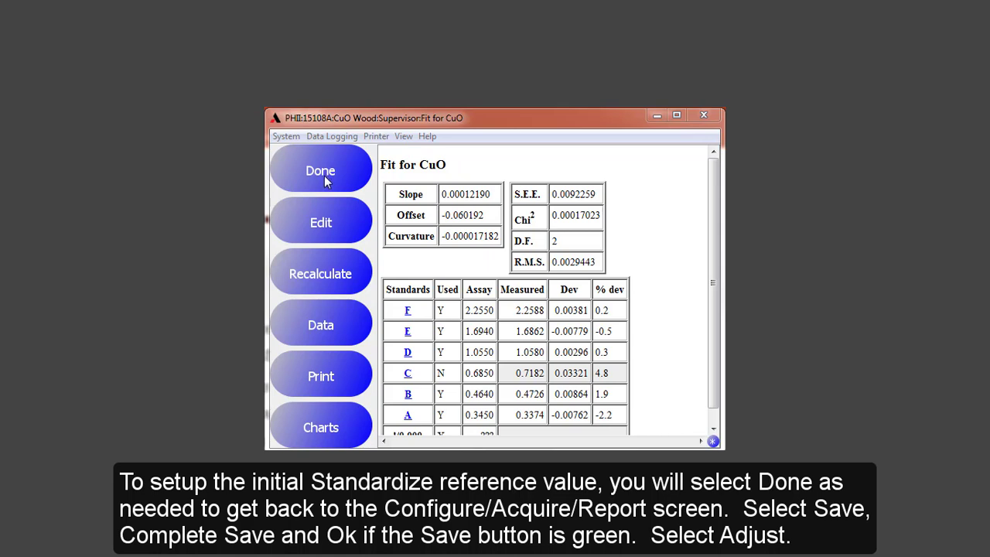
Complete-save the recalibrated CuO Wood method as calibration ID #54
click(325, 176)
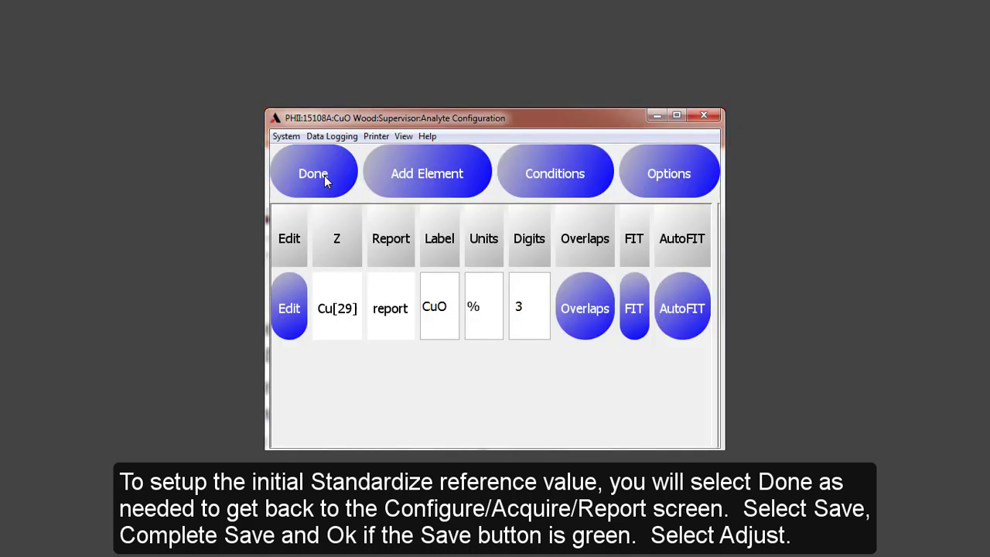
click(324, 175)
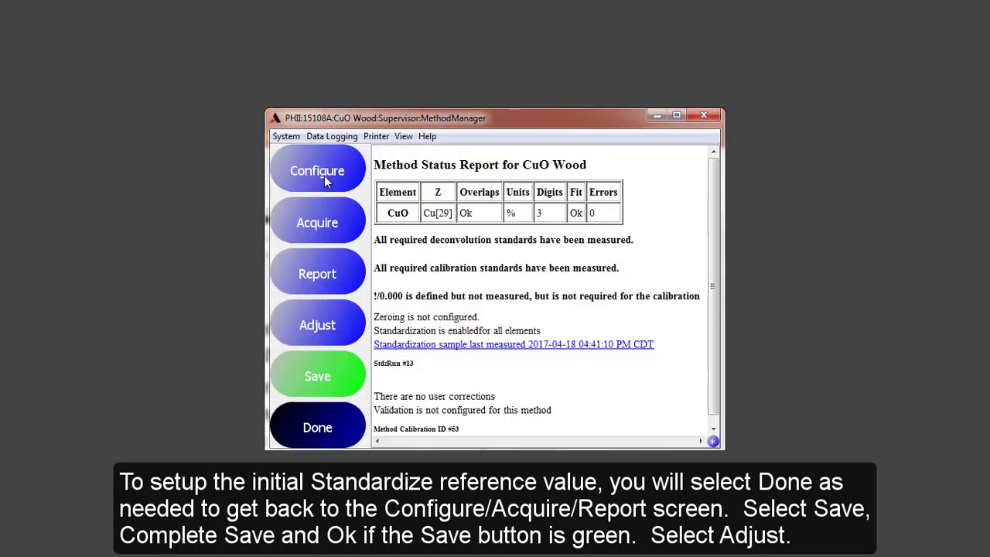
click(344, 379)
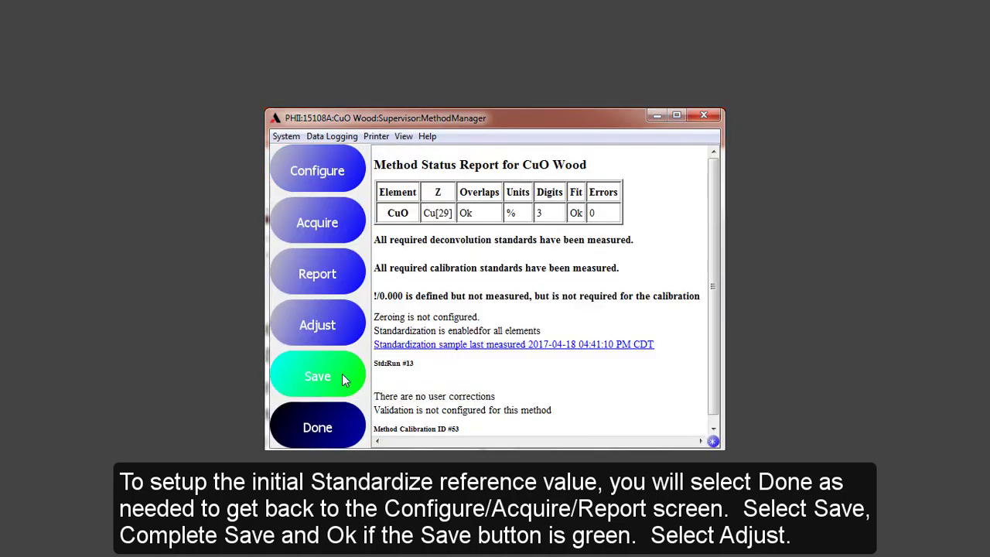
click(333, 192)
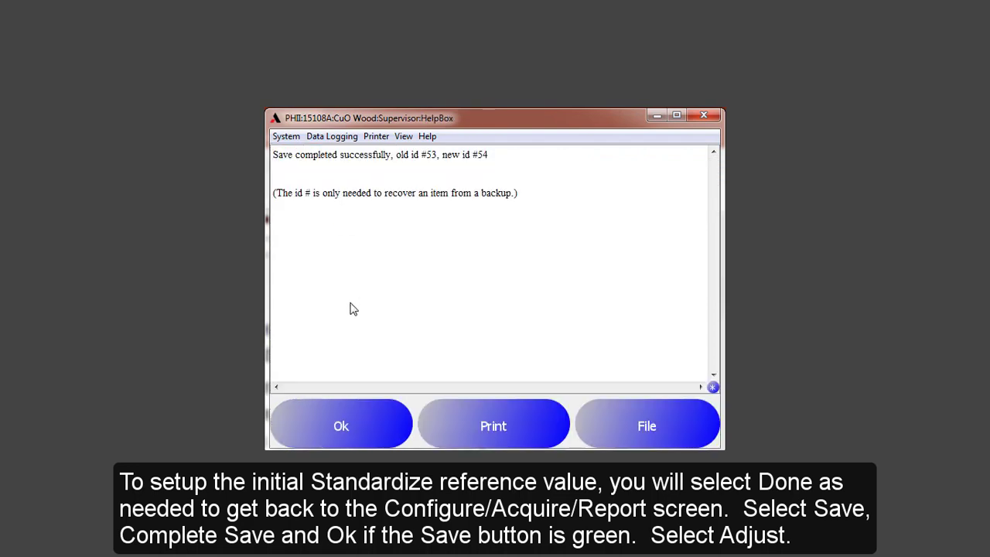
click(344, 422)
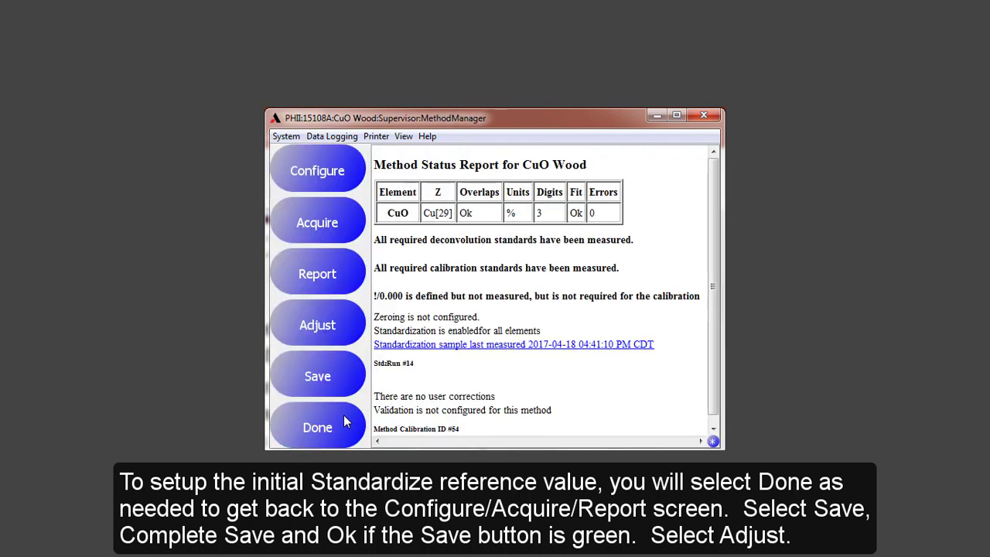
click(337, 326)
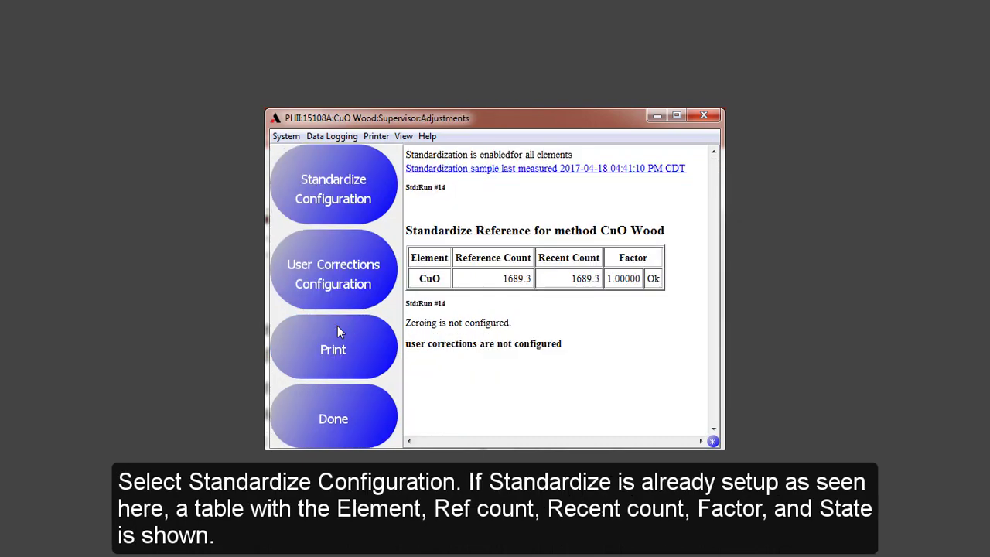
Show the CuO standardization settings: reference 1689.3 counts, factor 1.000000, enabled
click(335, 201)
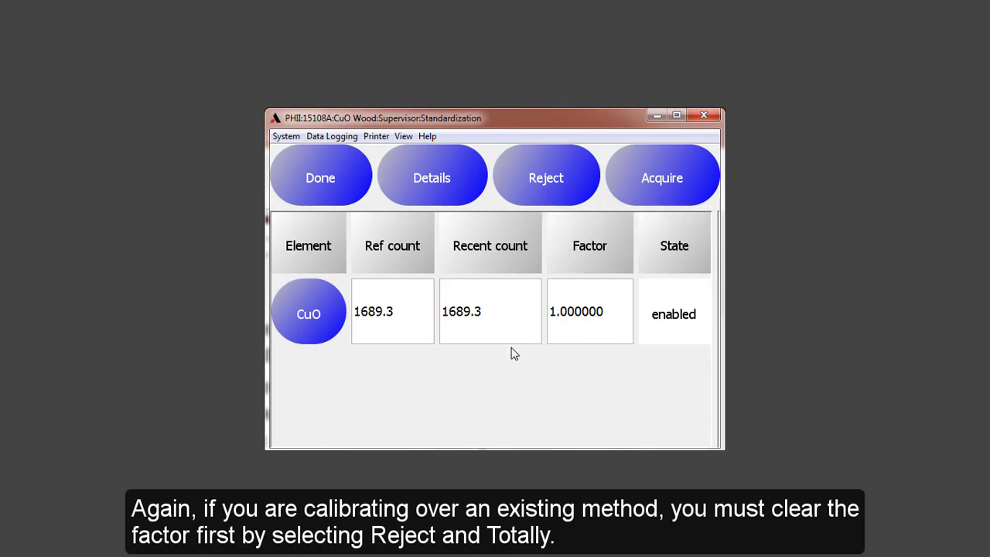
click(643, 183)
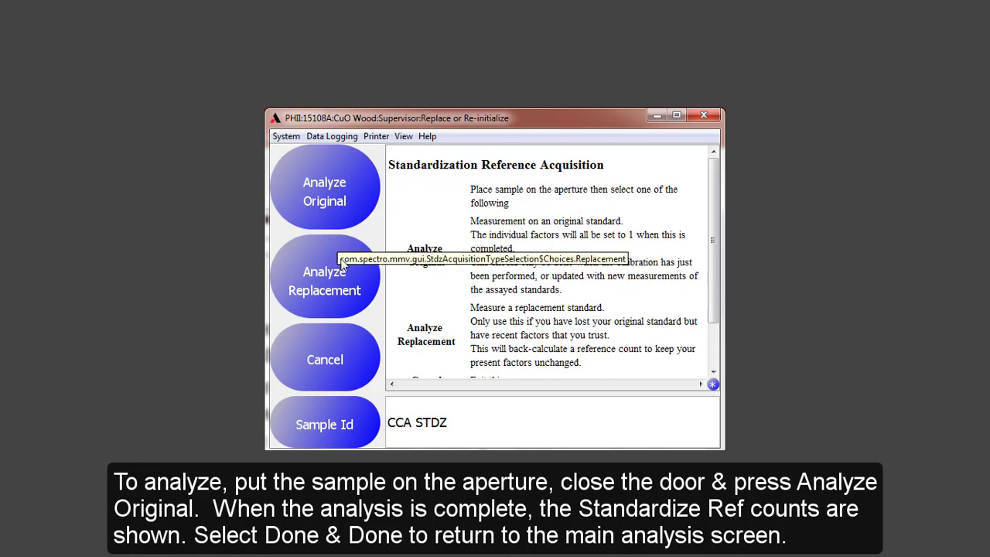
click(320, 359)
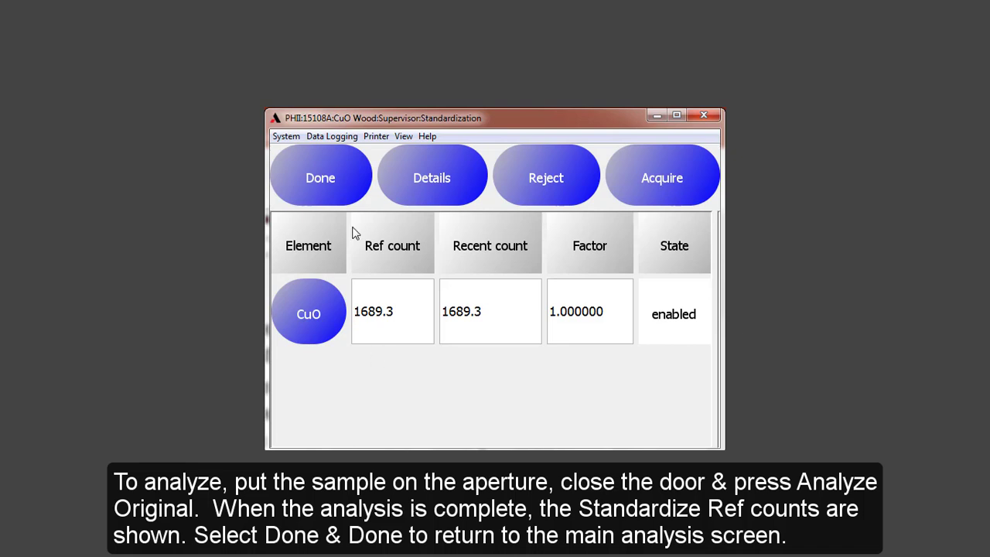
click(328, 181)
Exit the standardization screen and the Method Status Report back to Analyze Samples
click(355, 410)
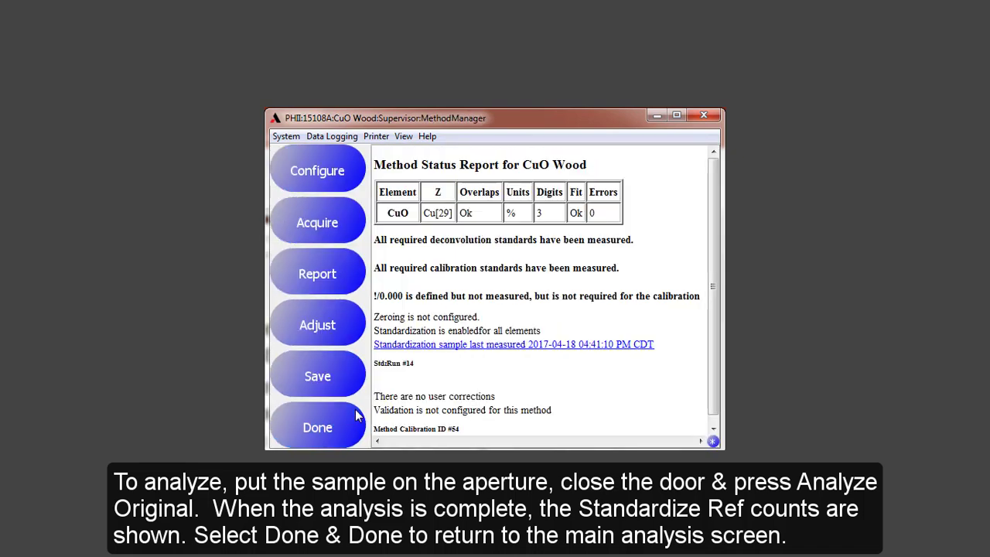
click(332, 424)
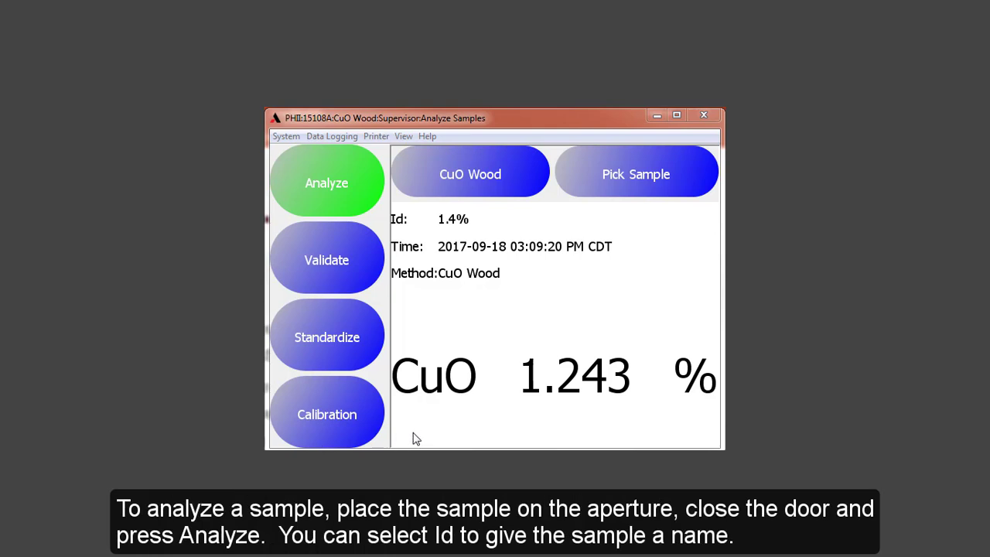
Start a new CuO Wood sample analysis with the sample ID 'copper'
click(344, 196)
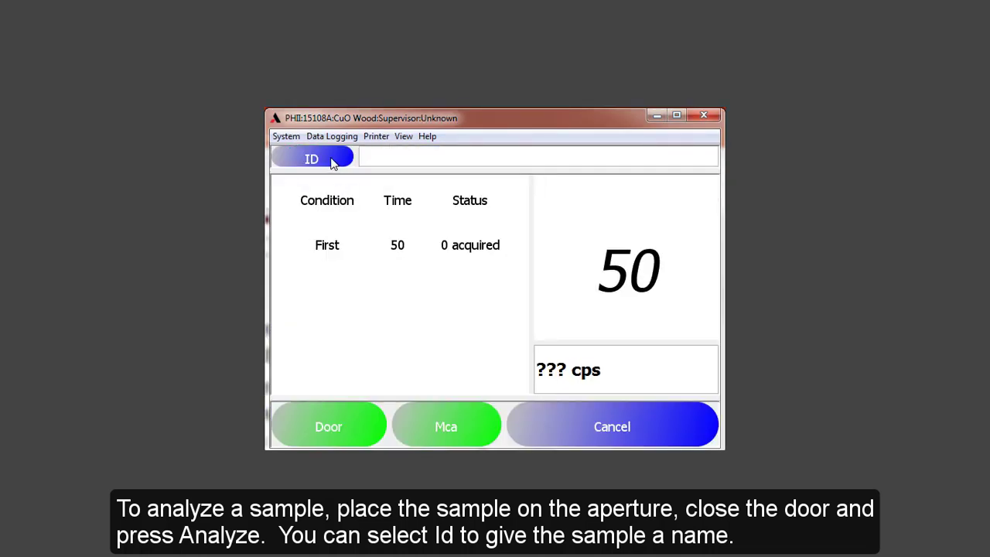
click(331, 159)
text(copper)
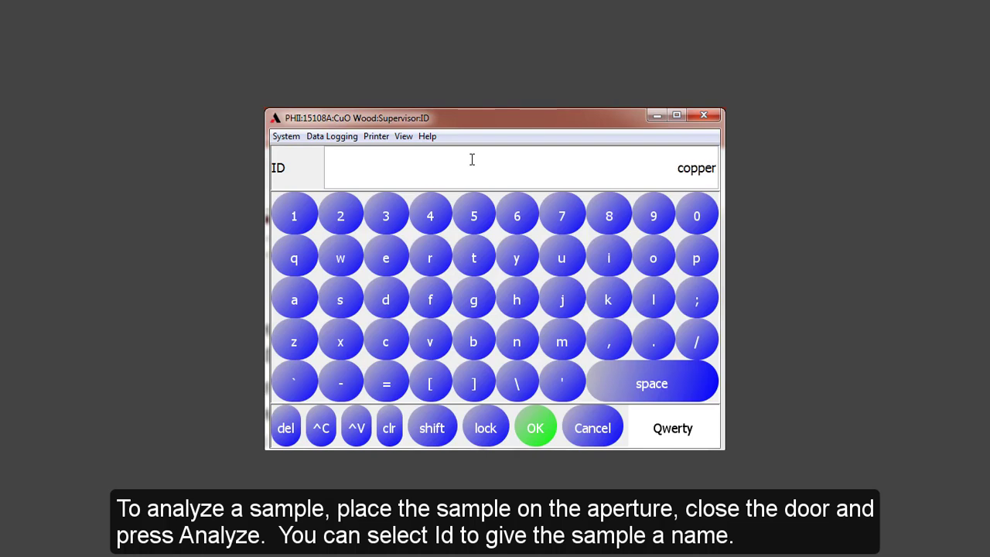
click(539, 423)
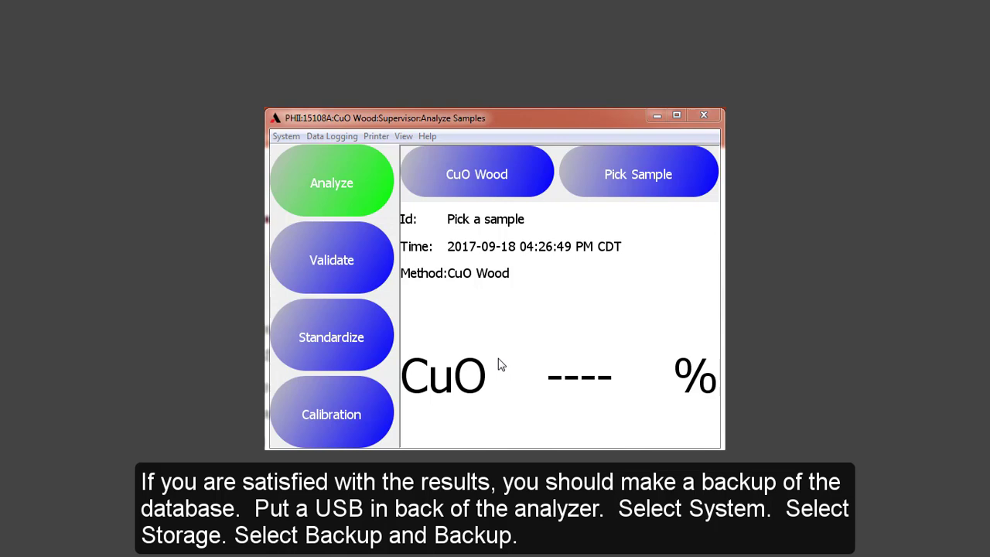
Back up the PHII database as a zip to the USB drive via System > Storage
click(287, 138)
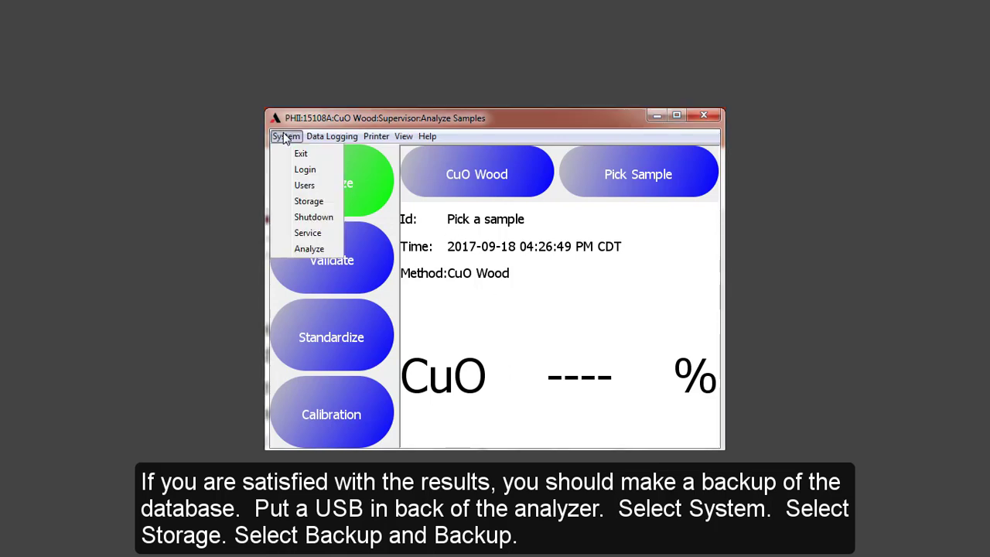
click(309, 203)
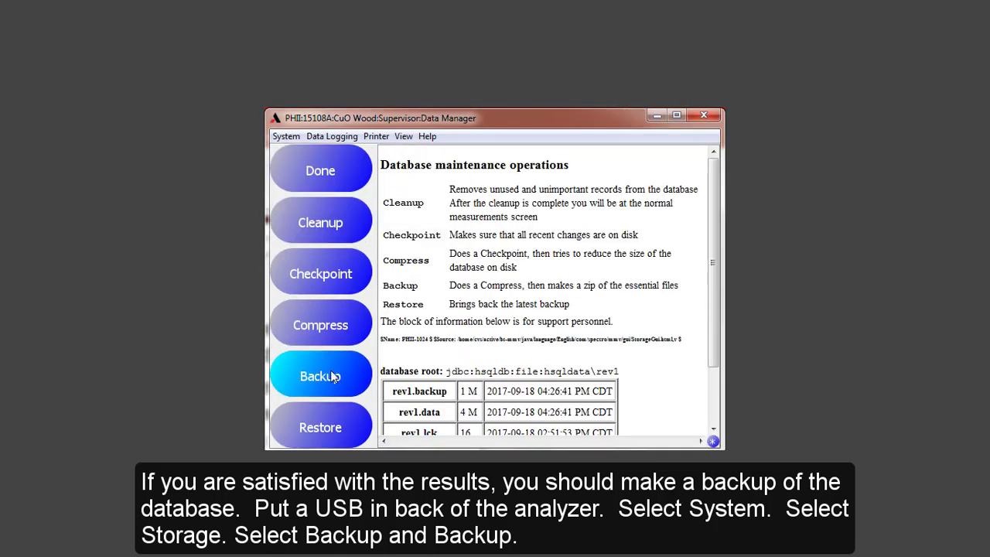
click(330, 376)
click(322, 244)
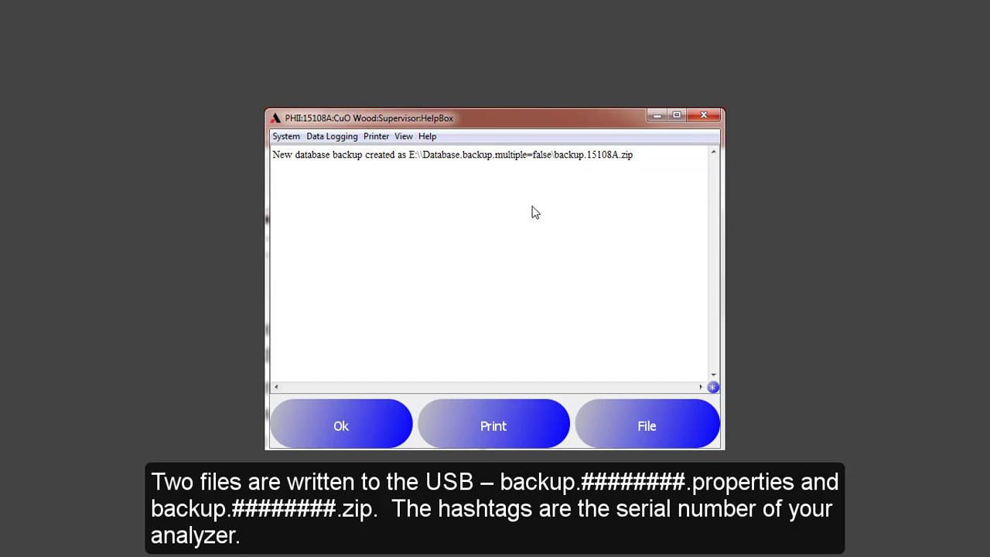
click(354, 417)
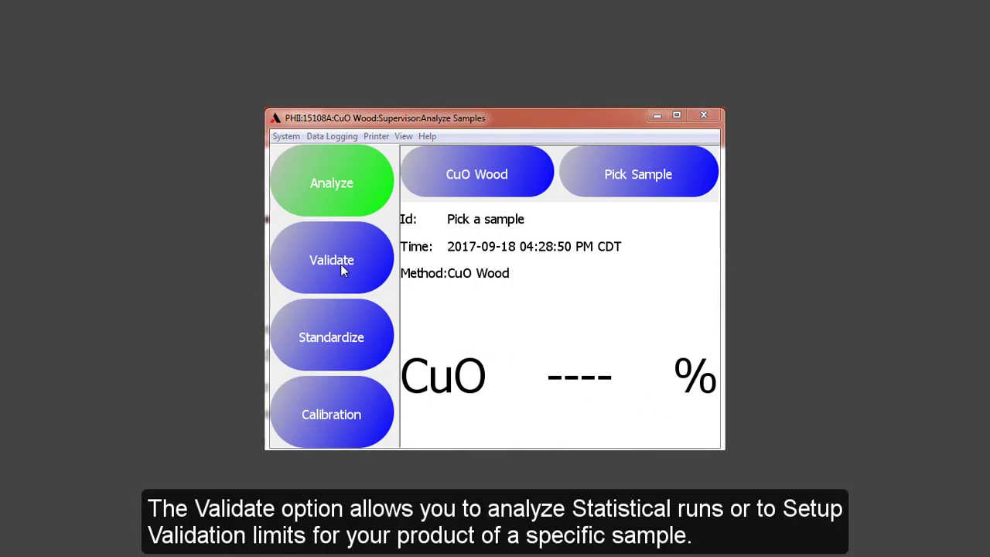
click(343, 269)
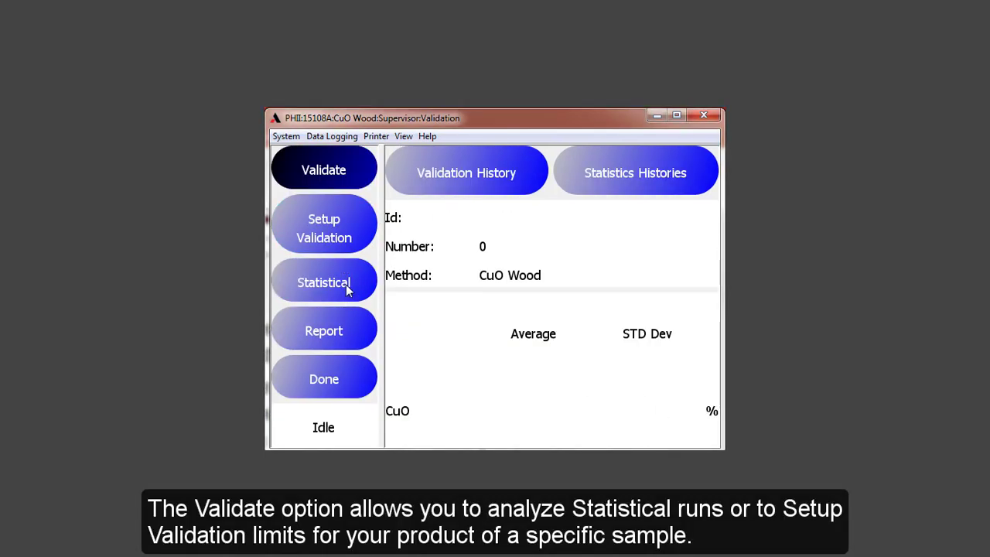
click(347, 286)
click(647, 410)
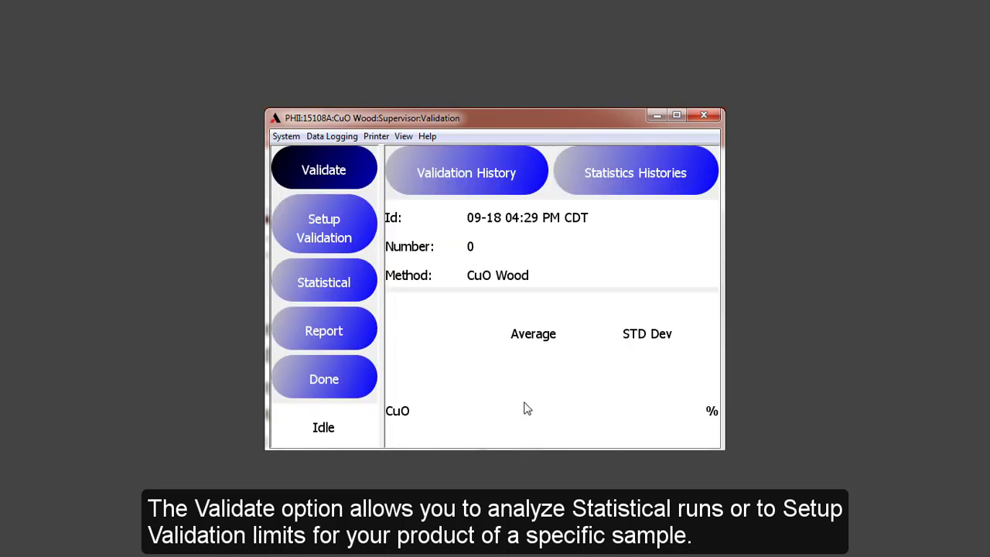
click(319, 222)
click(299, 194)
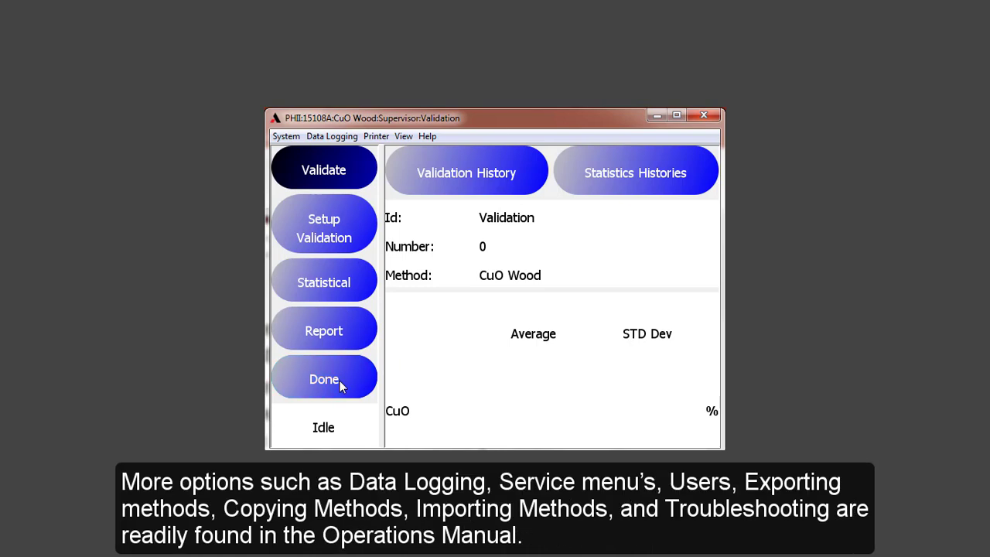
click(340, 380)
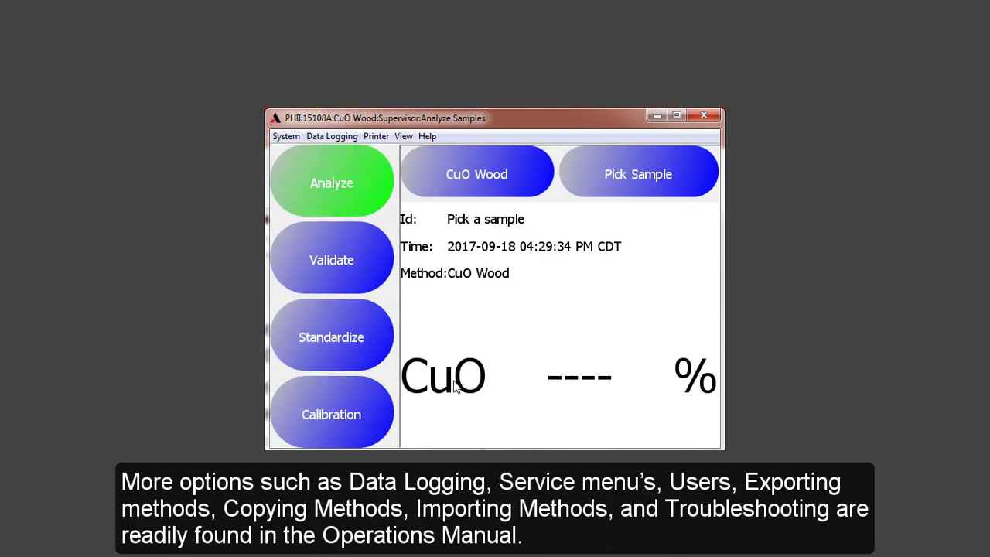